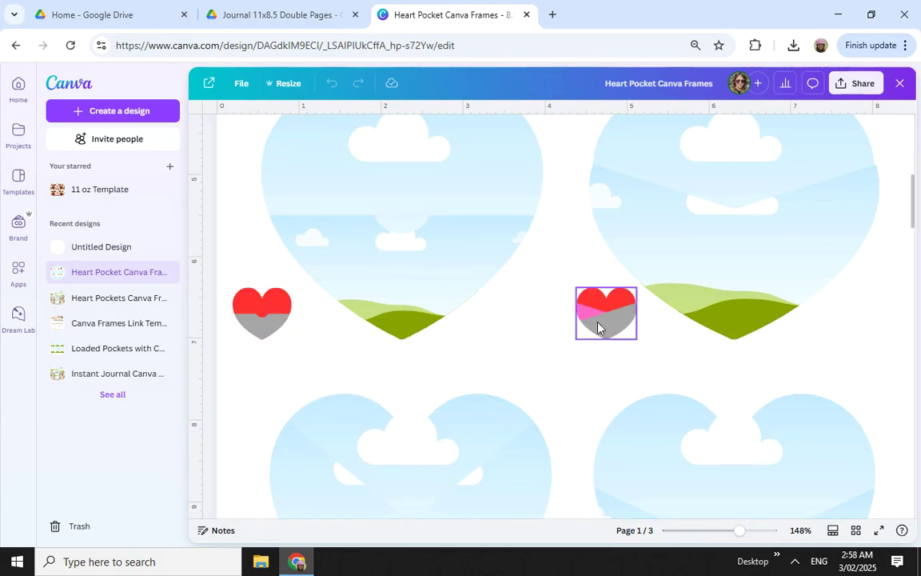
Examine the heart pocket frames with their small colour-key hearts and the tag frames across the three pages
click(266, 318)
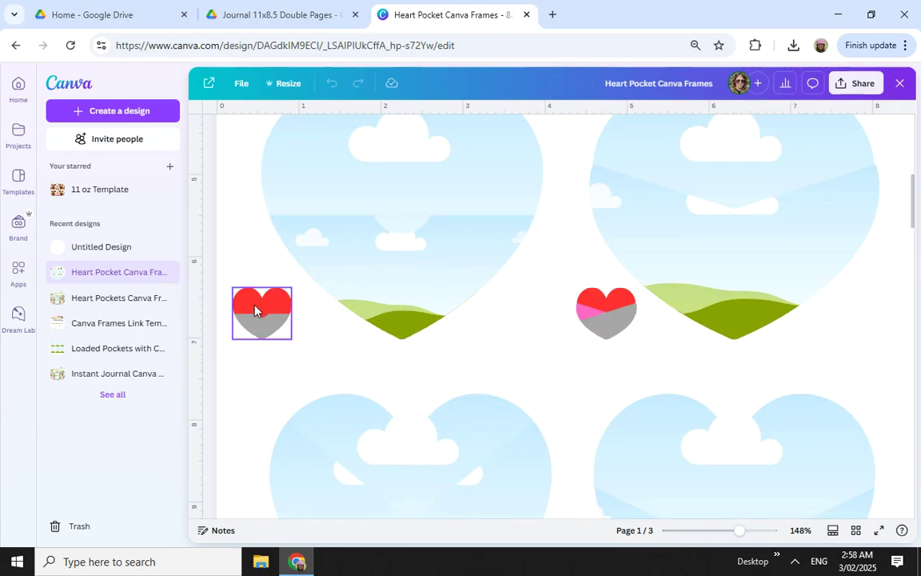
click(438, 304)
drag(438, 304, 551, 329)
click(596, 314)
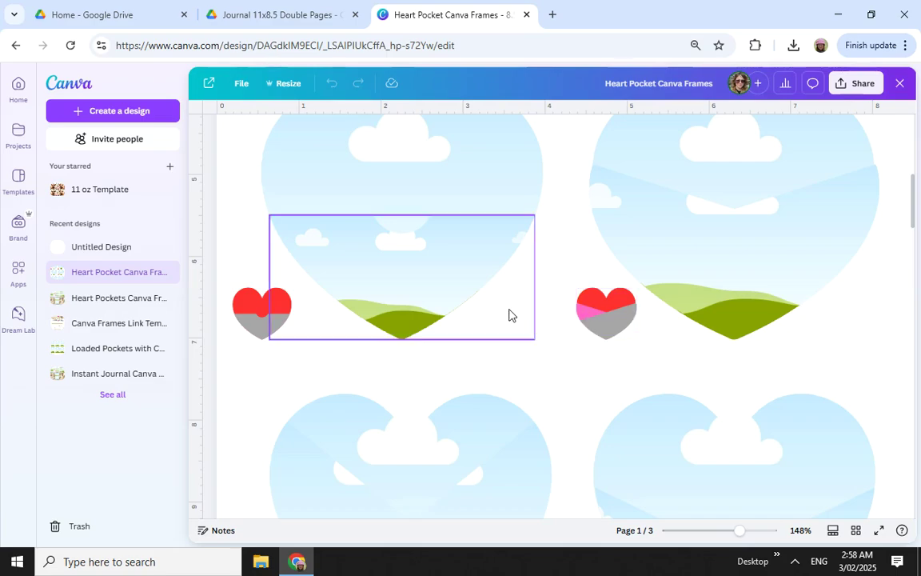
scroll(509, 314, down, 3)
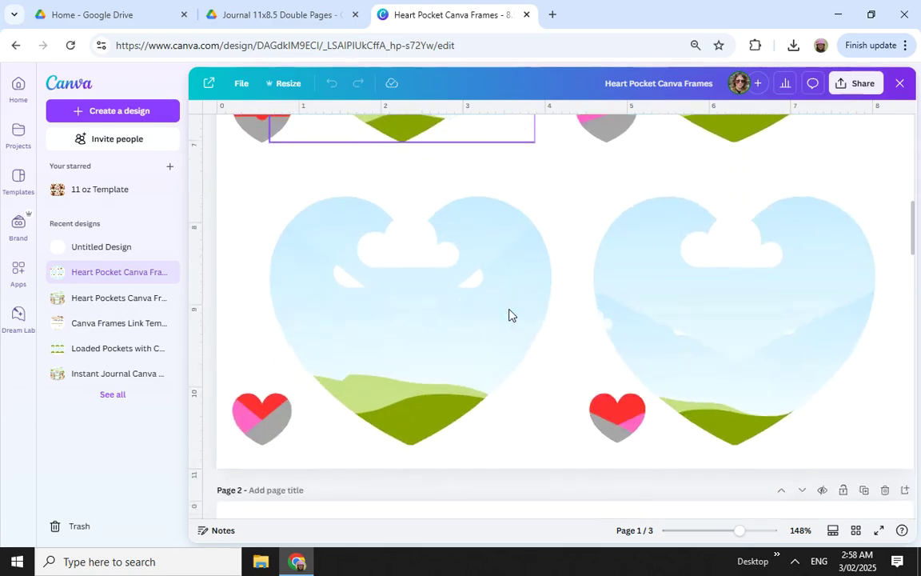
ctrl+scroll(510, 315, down, 3)
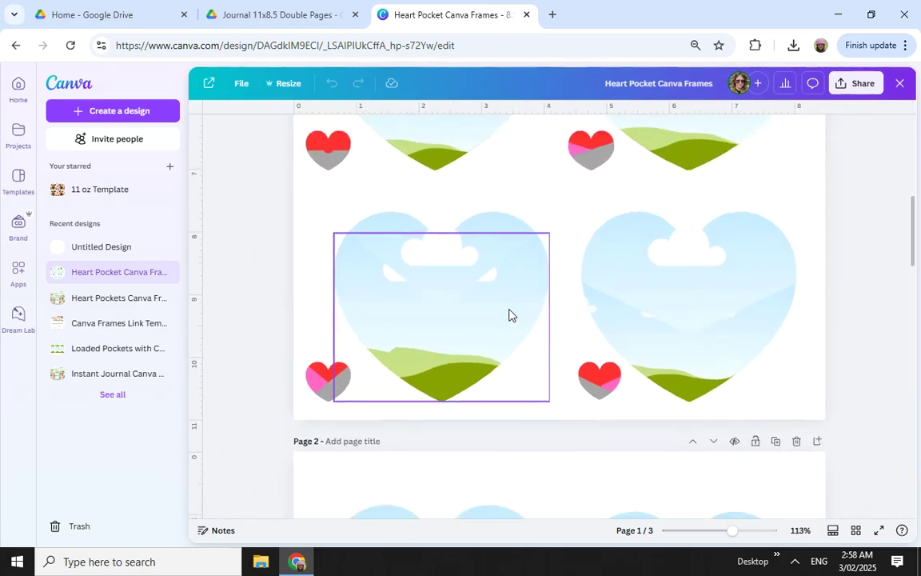
scroll(510, 315, down, 10)
scroll(509, 314, down, 6)
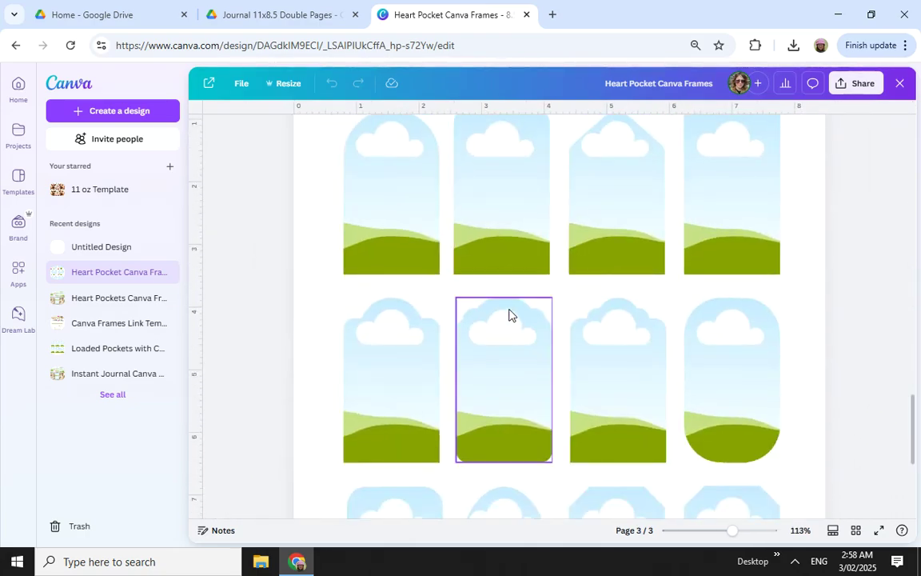
ctrl+scroll(509, 314, down, 3)
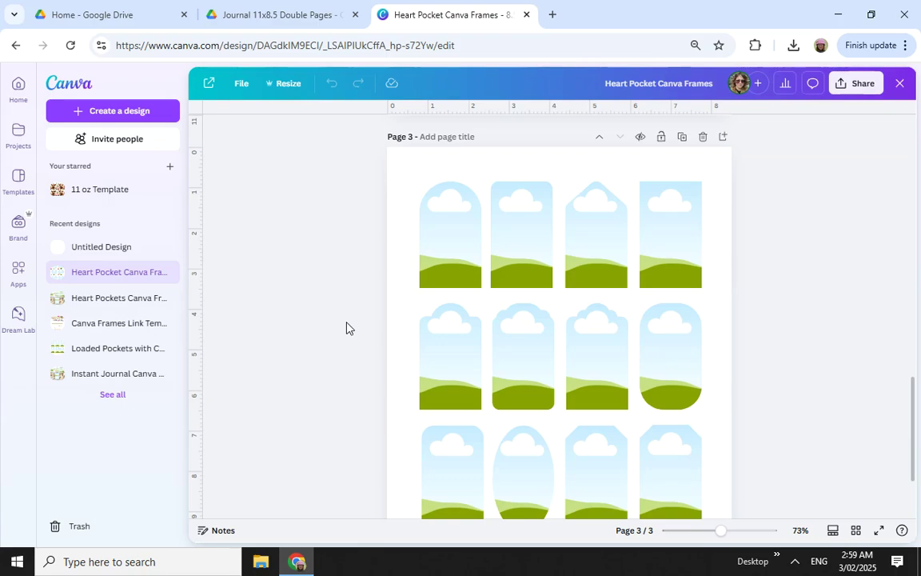
scroll(354, 278, up, 8)
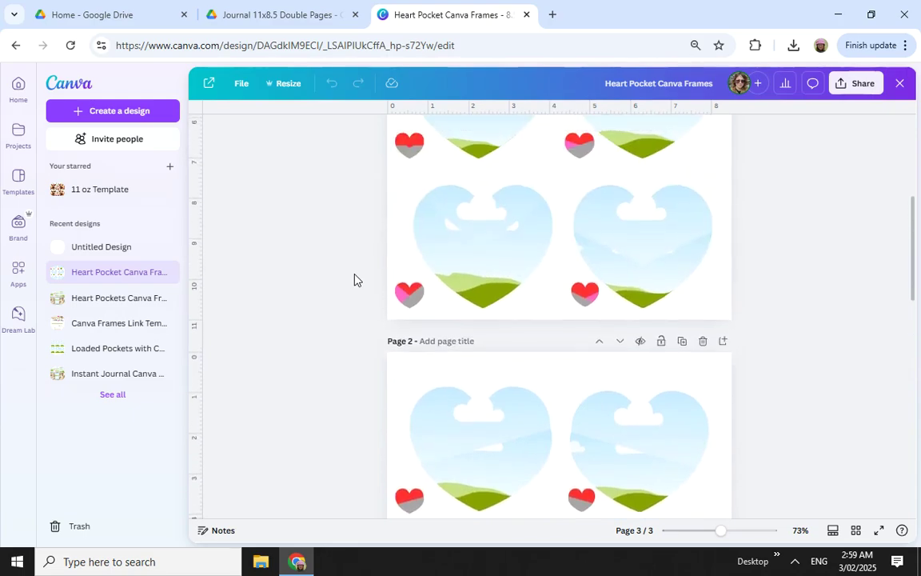
scroll(319, 255, up, 4)
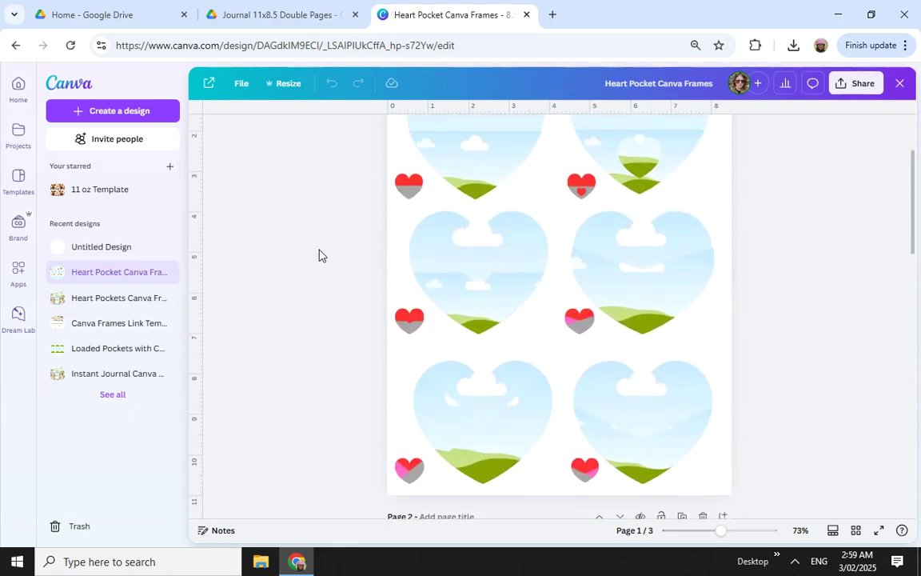
Copy page 1's second-row heart with the V-shaped overlapping pockets, including its colour key, onto a new page after page 1
ctrl+scroll(319, 255, up, 4)
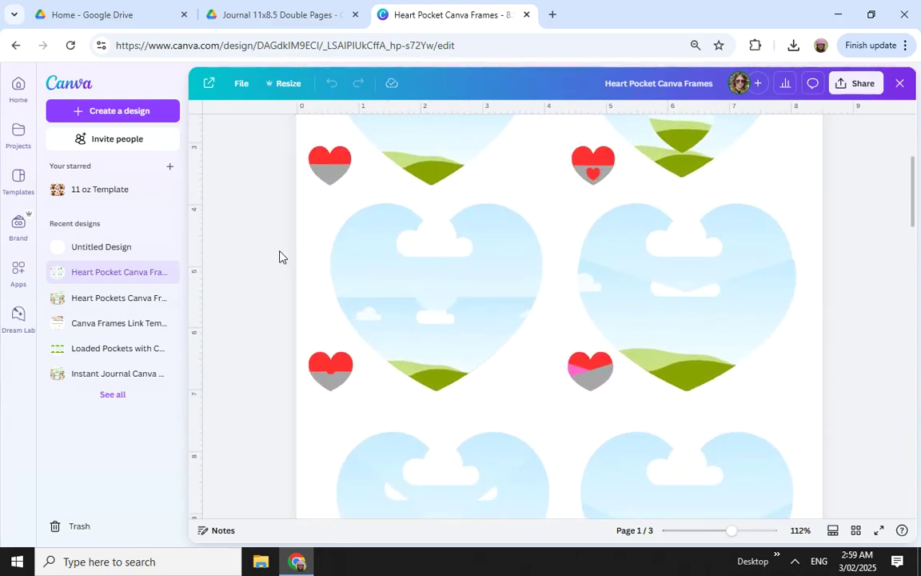
scroll(279, 256, down, 1)
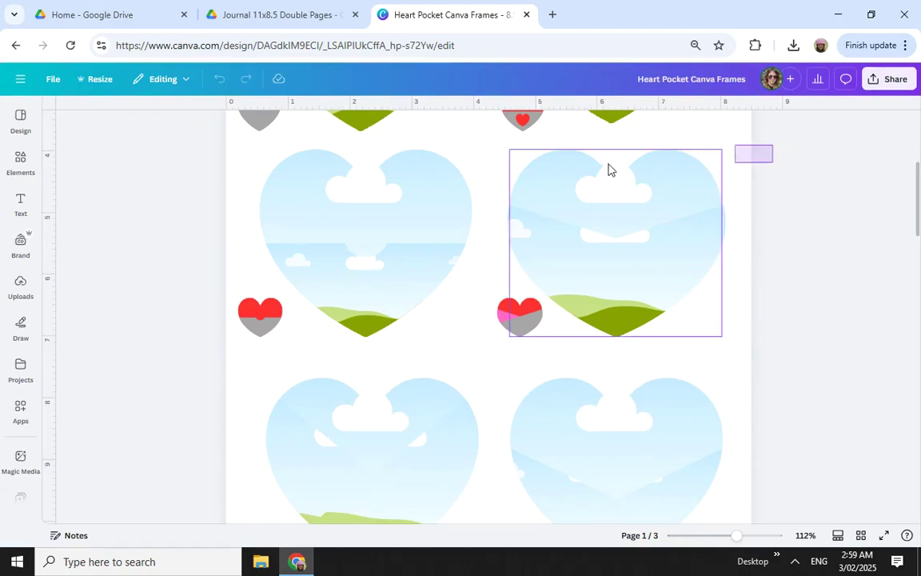
drag(608, 170, 500, 337)
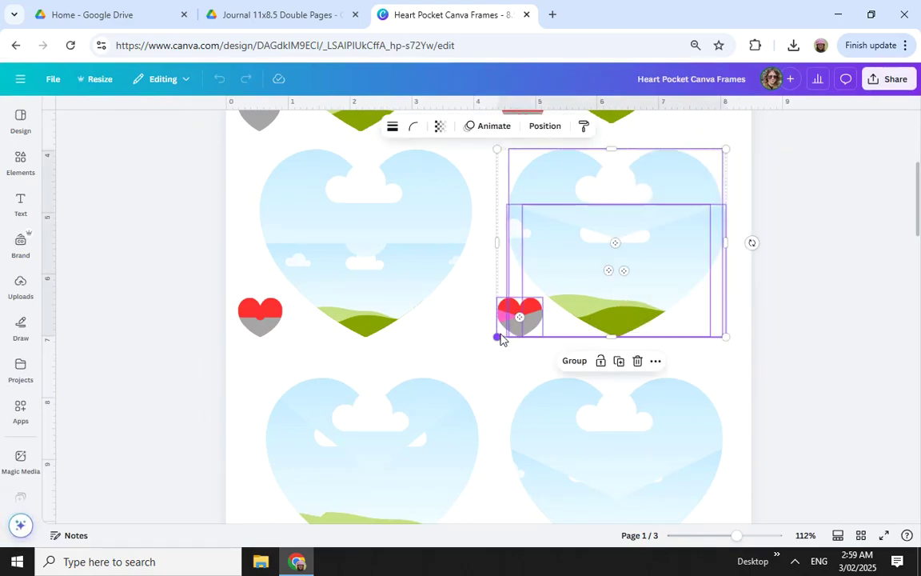
scroll(726, 198, up, 2)
scroll(726, 199, up, 2)
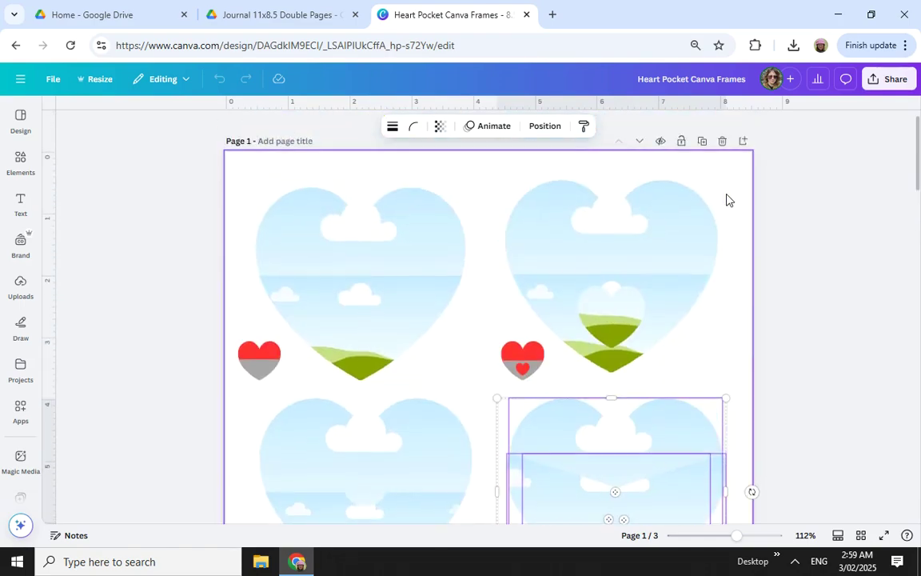
scroll(726, 200, down, 3)
click(672, 154)
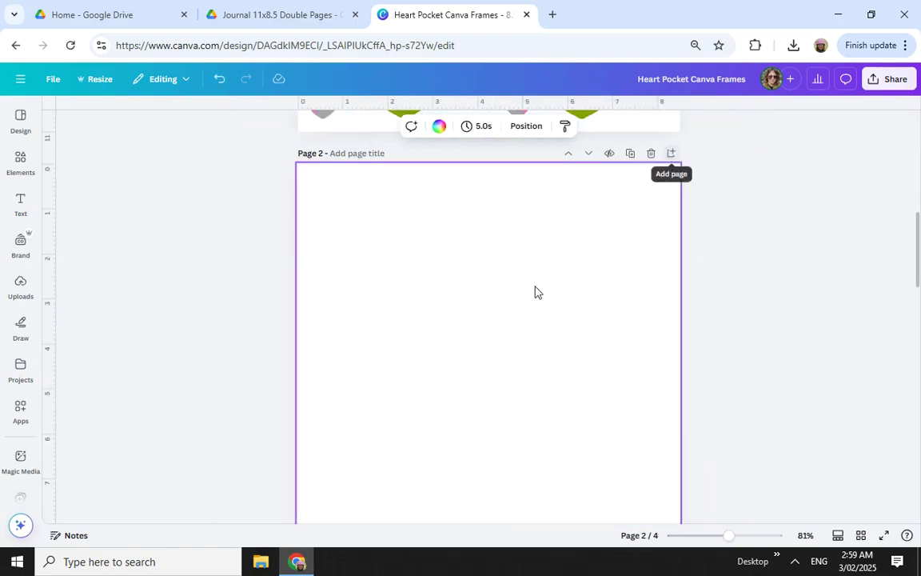
key(ctrl+v)
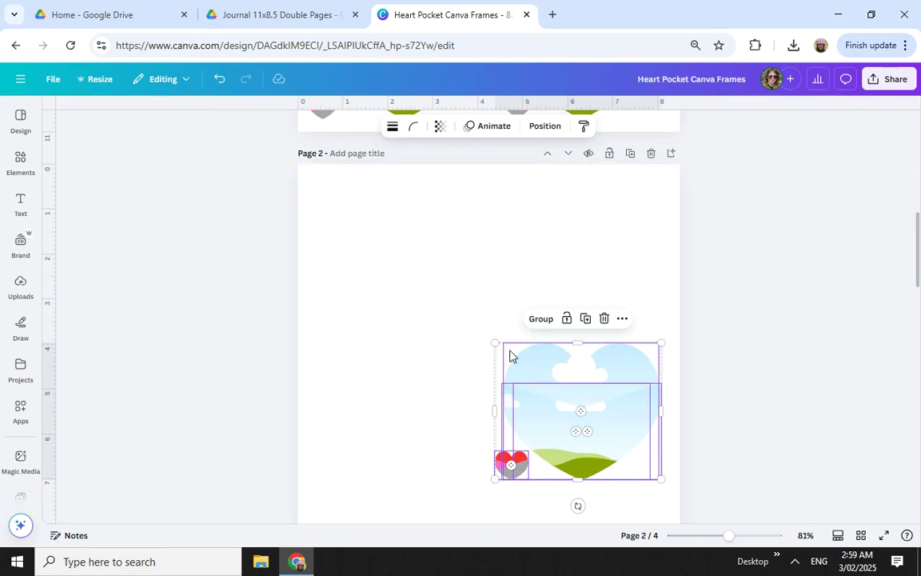
Enlarge the pasted heart pocket across most of the page width and remove its small colour-key heart
drag(496, 344, 323, 249)
click(175, 302)
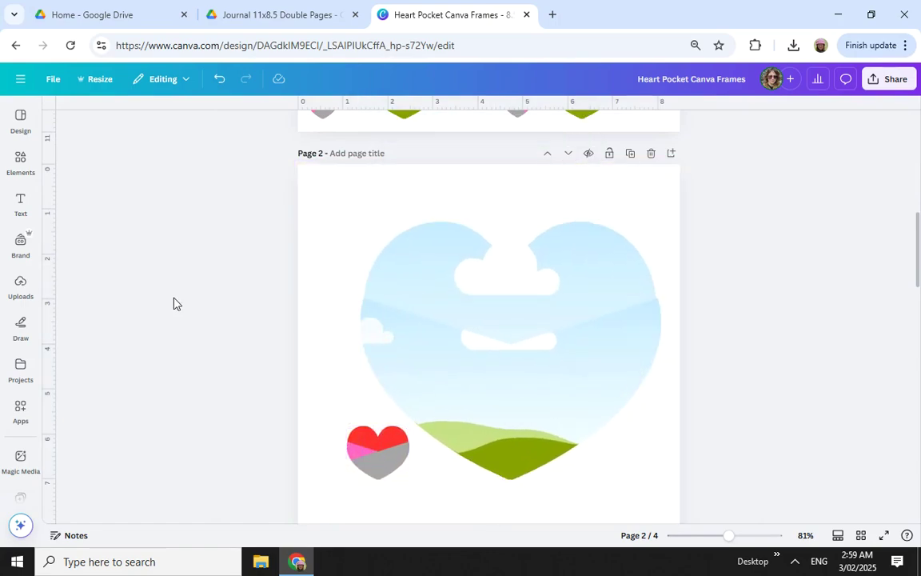
click(366, 451)
drag(366, 450, 178, 349)
Move the three heart frames together to the horizontal centre of page 2
drag(264, 218, 755, 521)
drag(579, 434, 540, 427)
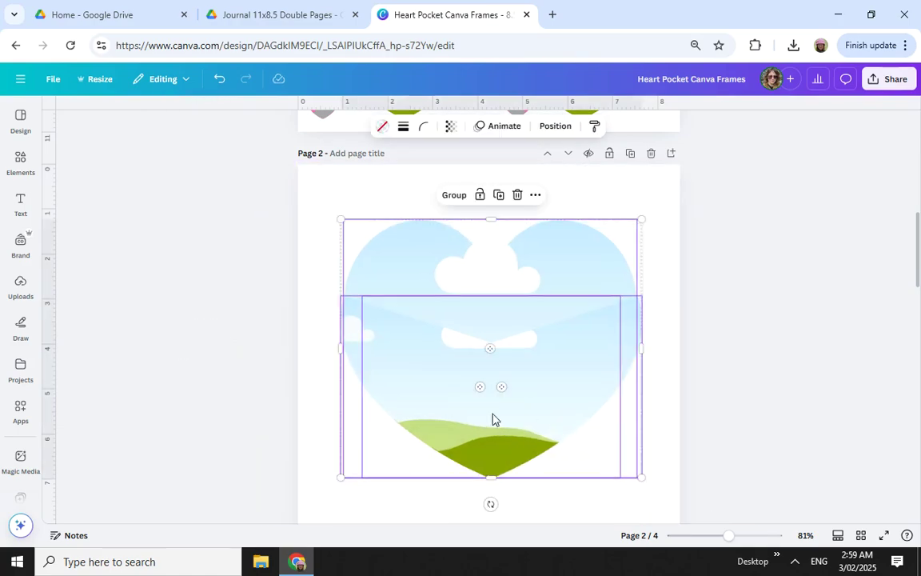
click(268, 371)
scroll(268, 371, down, 2)
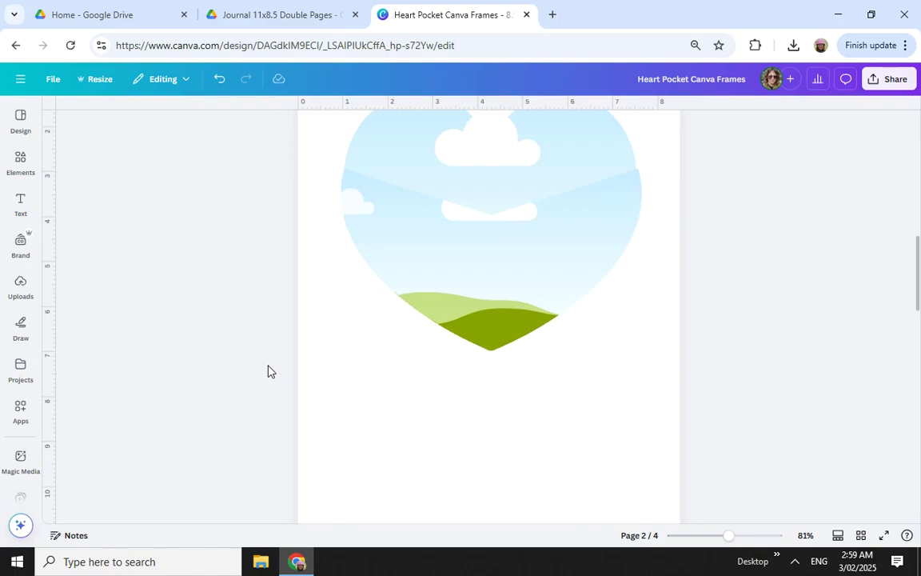
scroll(268, 371, up, 1)
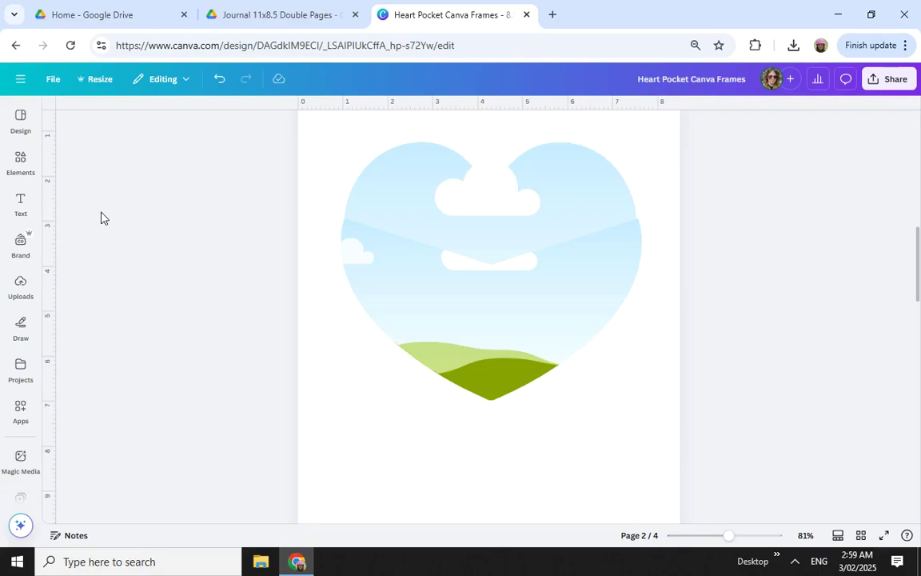
Fill the heart's back with the recently used grey floral image, the front pocket with coral damask and the remaining pocket with gold floral
click(21, 160)
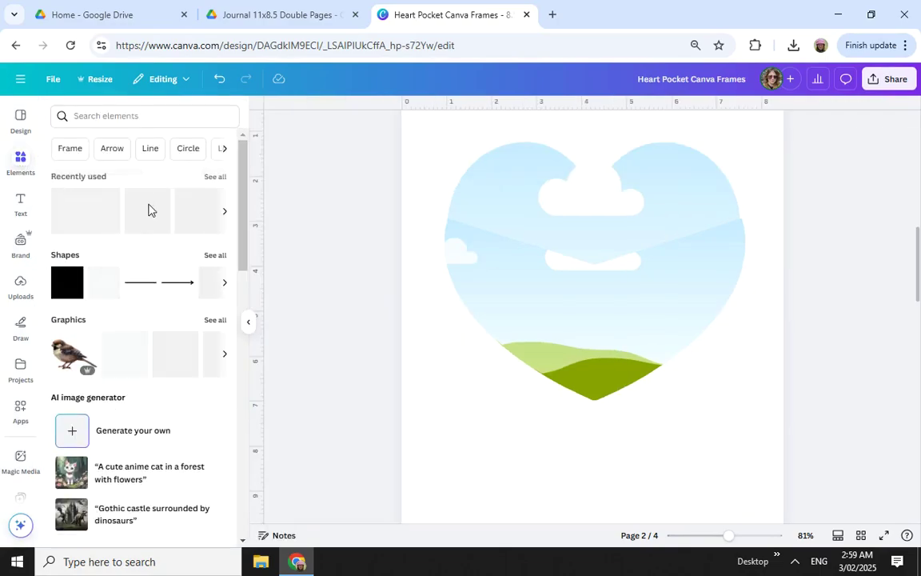
click(217, 178)
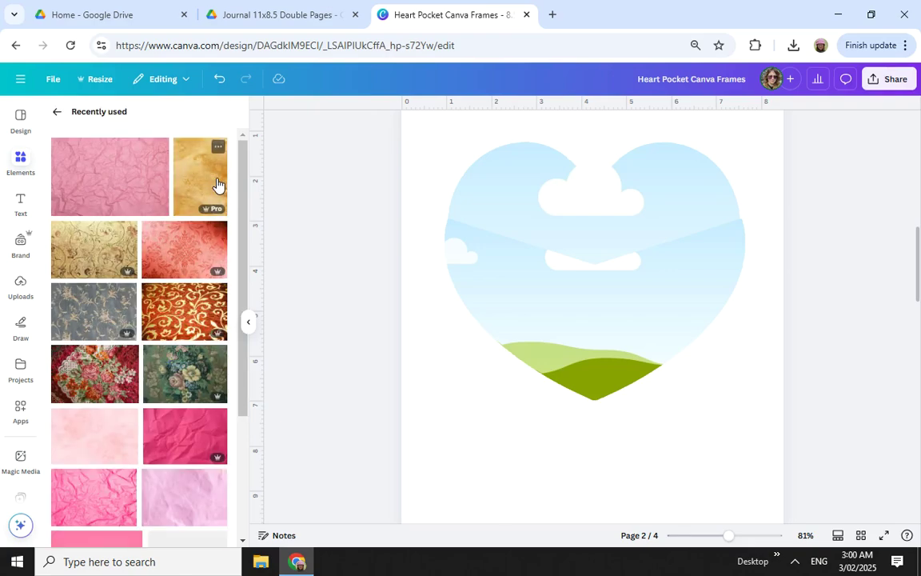
scroll(364, 267, up, 1)
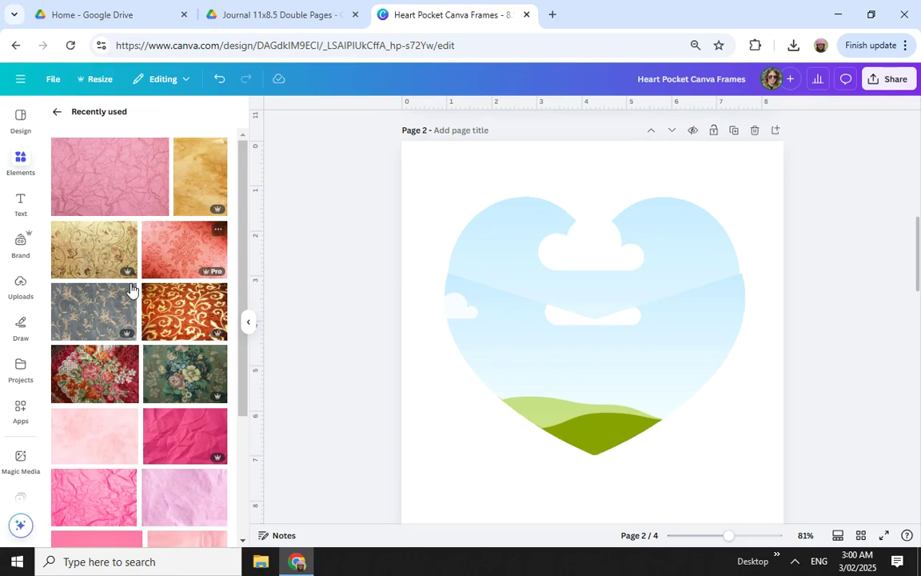
drag(95, 319, 470, 242)
drag(180, 257, 572, 380)
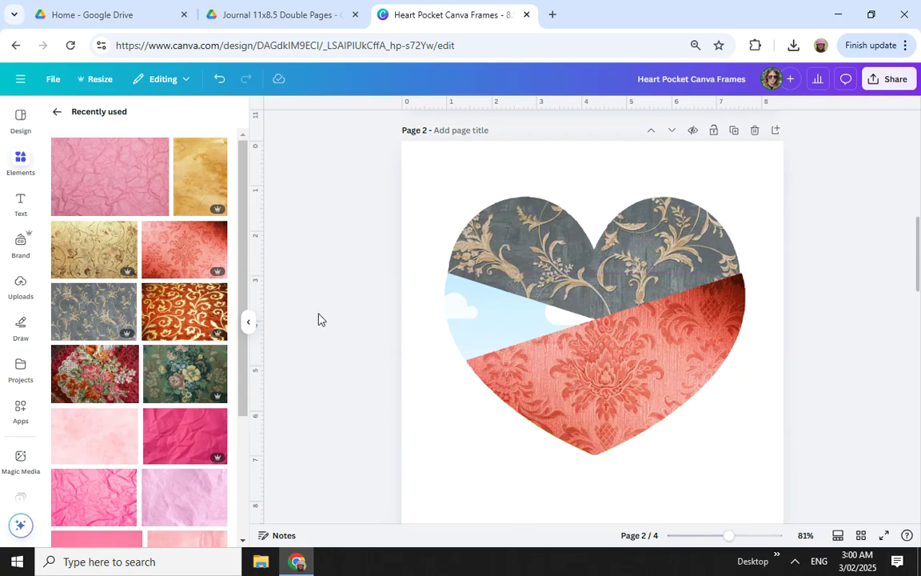
drag(70, 248, 448, 298)
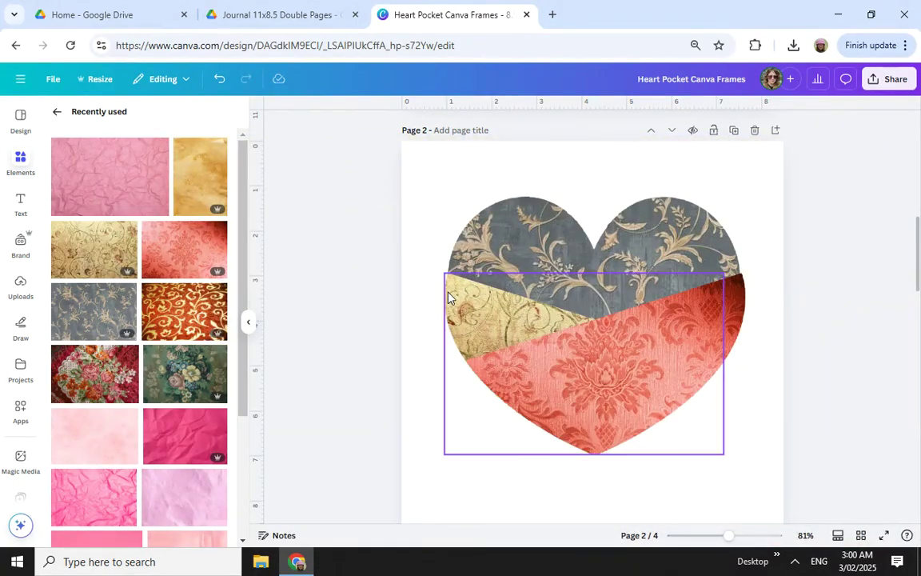
Copy the arched tag frame from page 4 onto page 2 and place it below the heart near the page's left side
scroll(419, 257, down, 5)
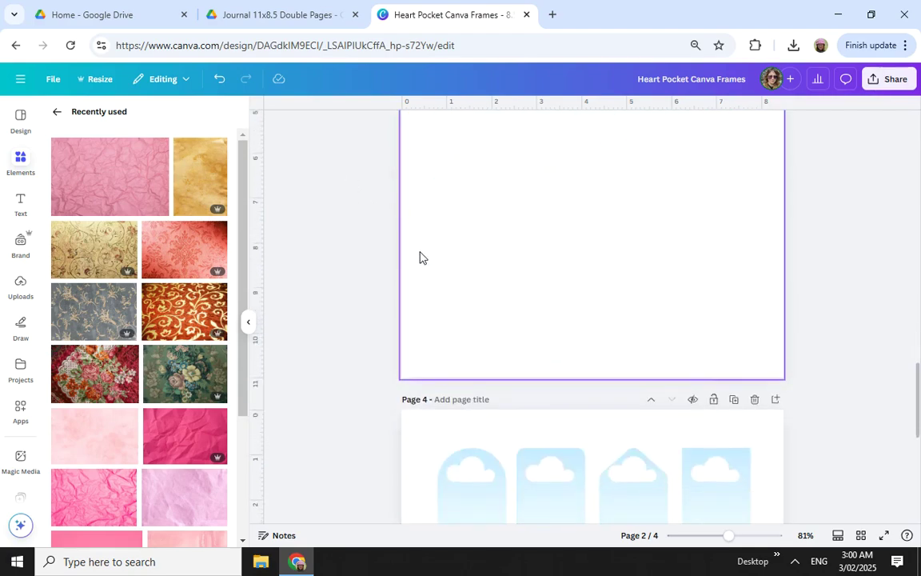
scroll(420, 256, down, 3)
scroll(465, 261, down, 1)
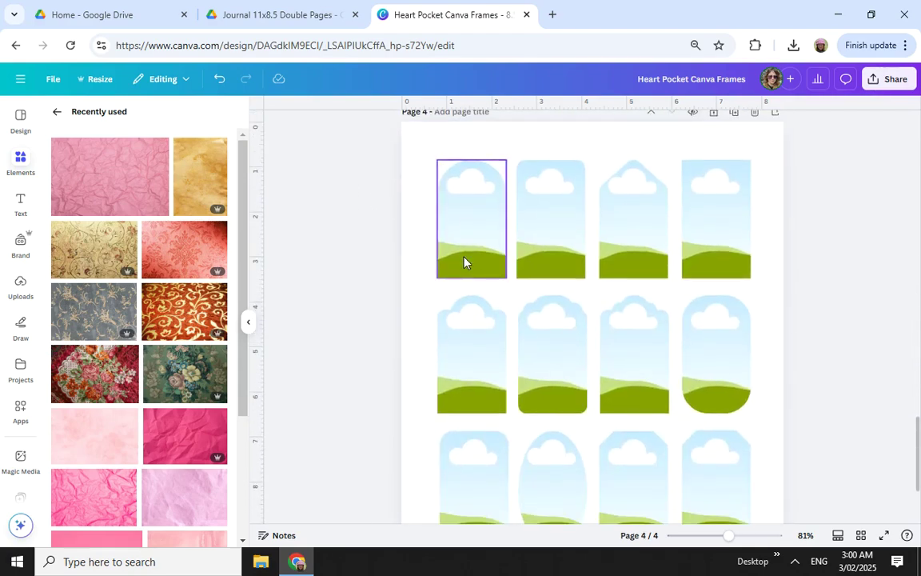
click(455, 225)
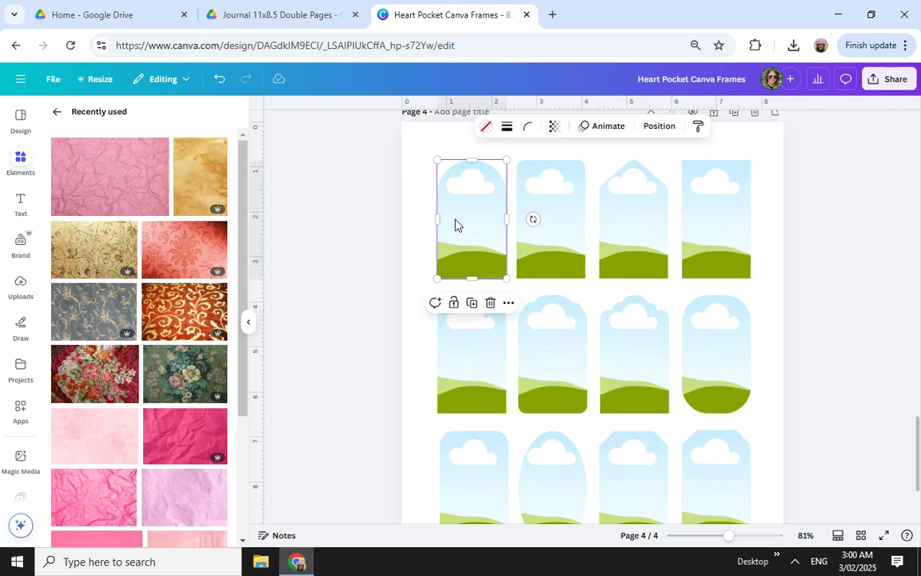
scroll(455, 226, down, 2)
scroll(455, 225, up, 8)
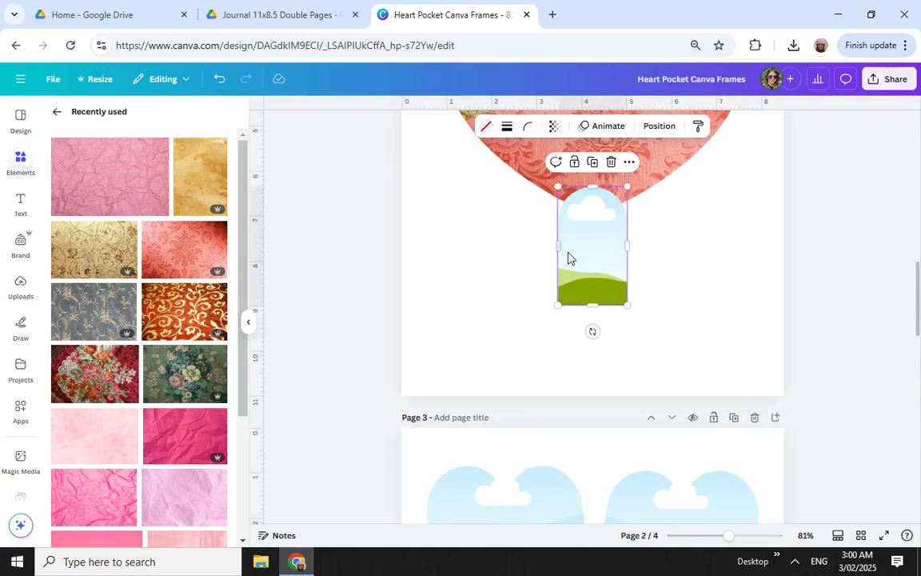
scroll(582, 267, up, 2)
drag(589, 349, 475, 409)
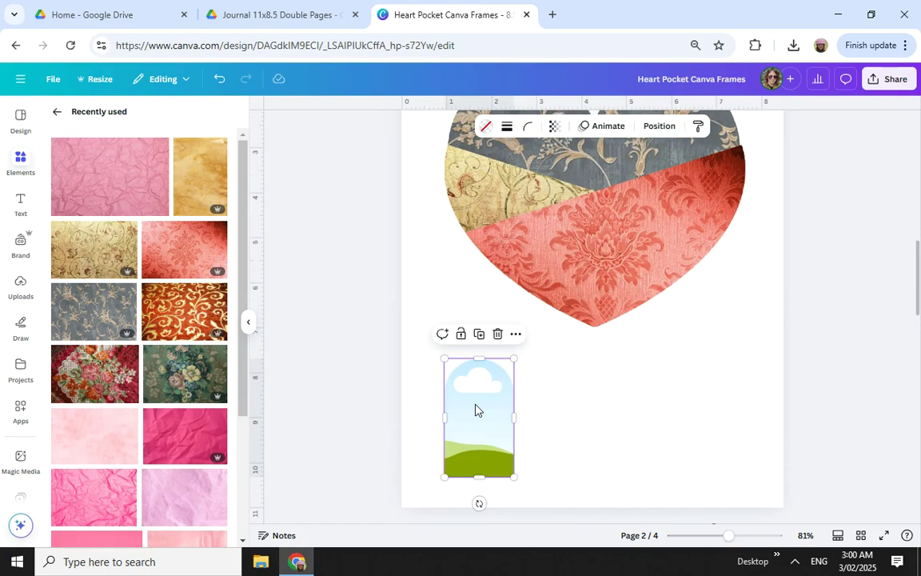
Scale the whole three-part heart down to about 5.1 in high and check the back frame's dimensions
scroll(475, 409, up, 2)
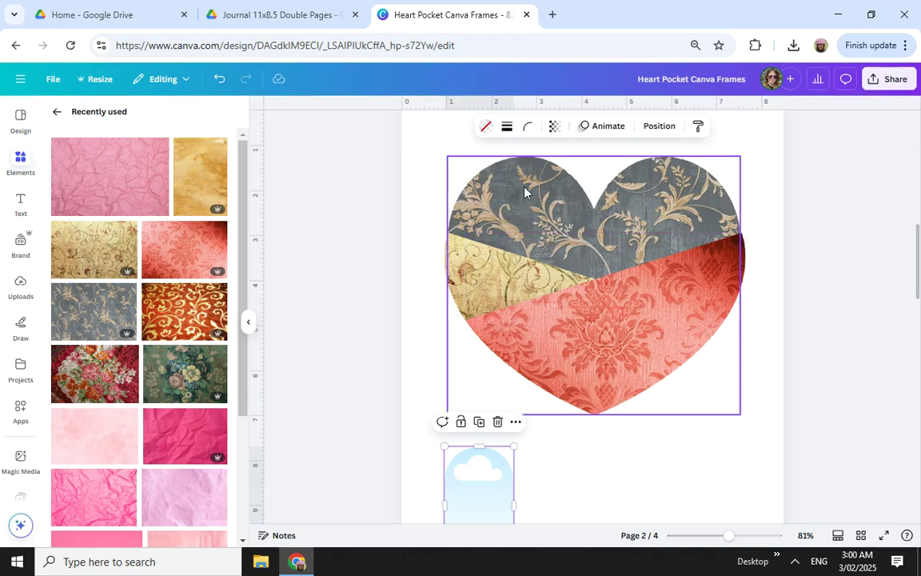
drag(381, 137, 765, 403)
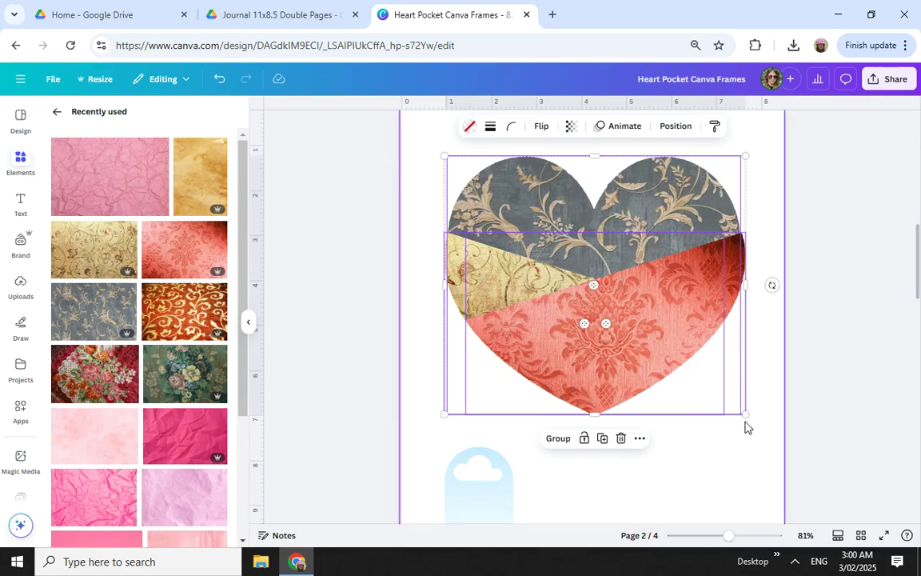
drag(748, 415, 707, 379)
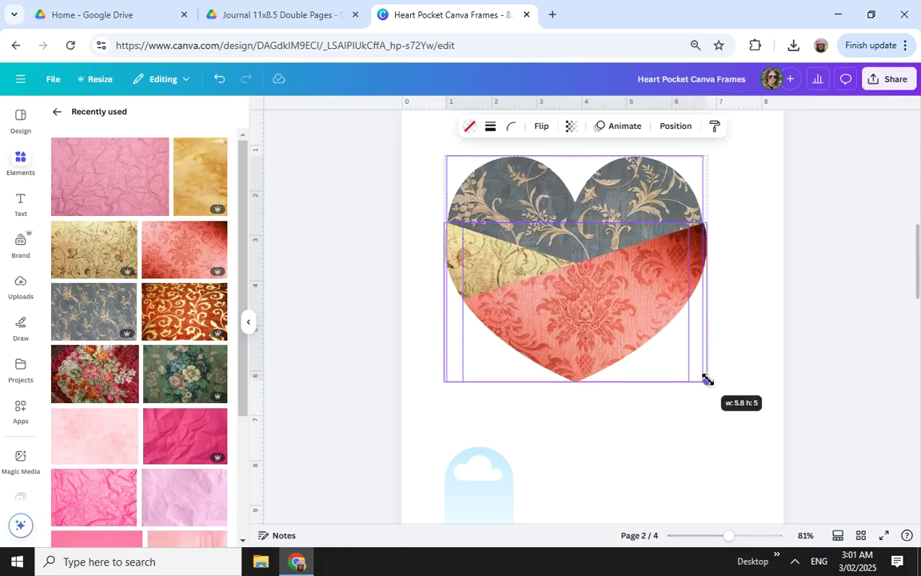
drag(707, 379, 702, 377)
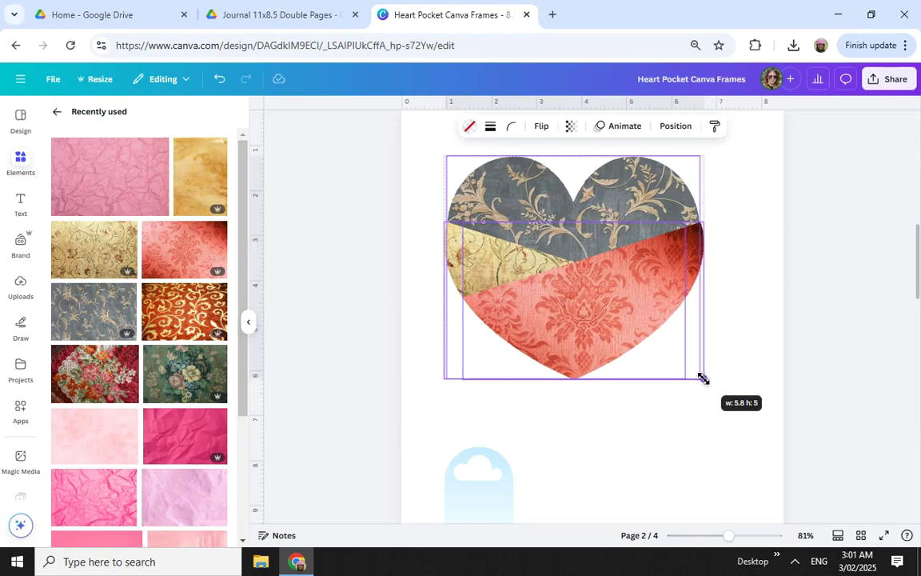
drag(703, 378, 713, 385)
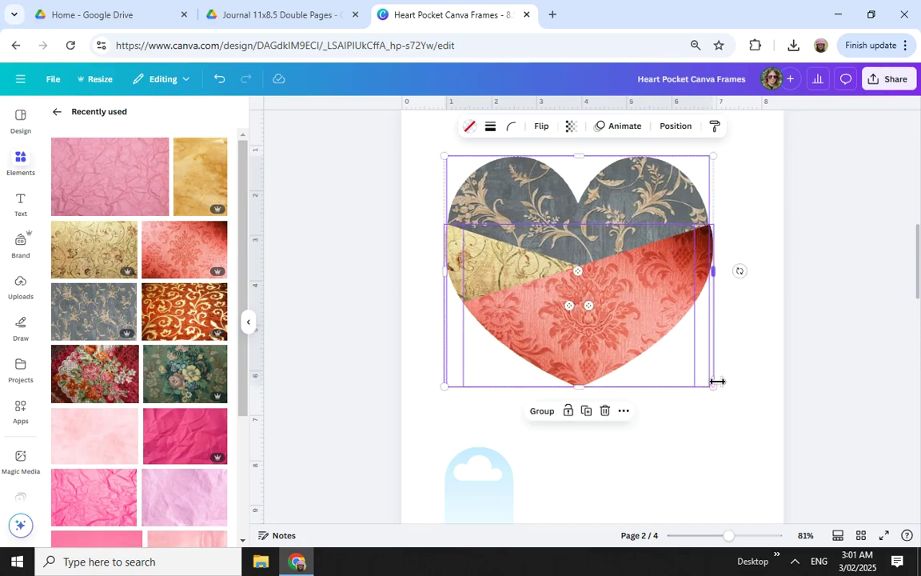
click(676, 127)
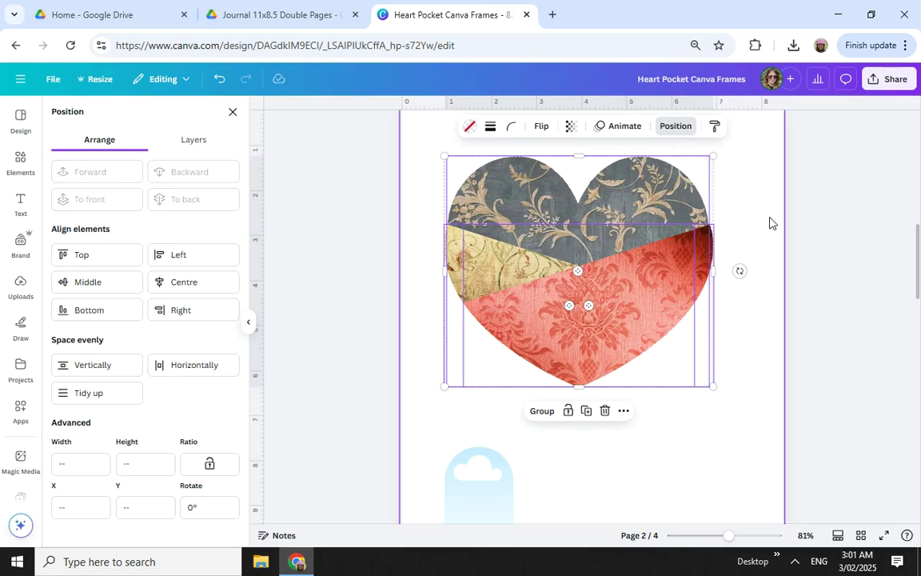
click(583, 169)
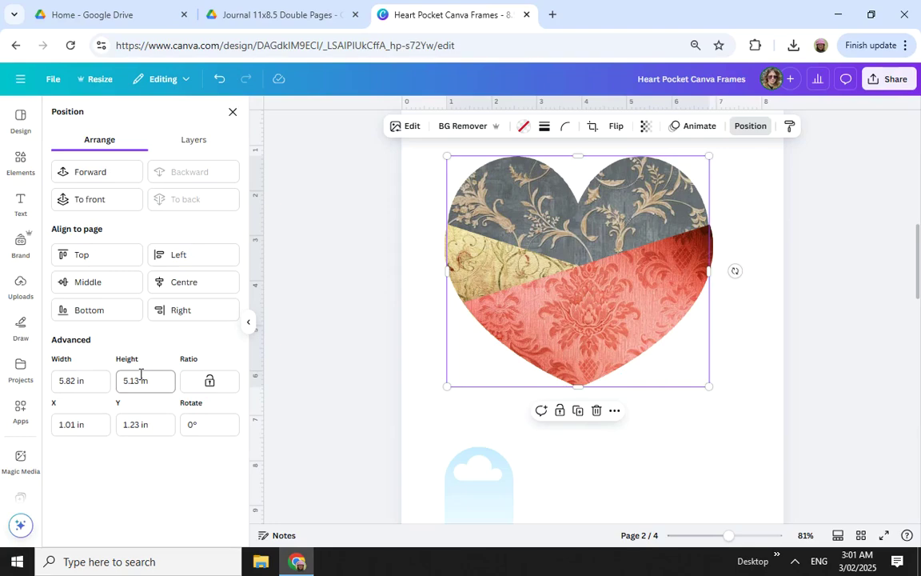
Move the arched tag frame from below the heart onto the heart's centre, at about X 3.16 in and Y 2.29 in
scroll(473, 415, down, 1)
click(472, 415)
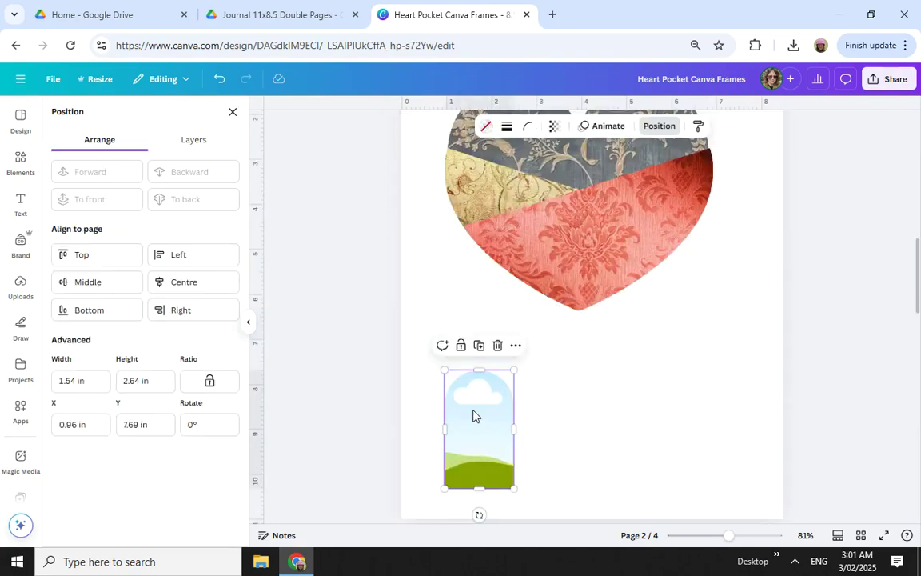
scroll(473, 415, up, 1)
drag(469, 419, 565, 145)
scroll(565, 208, up, 2)
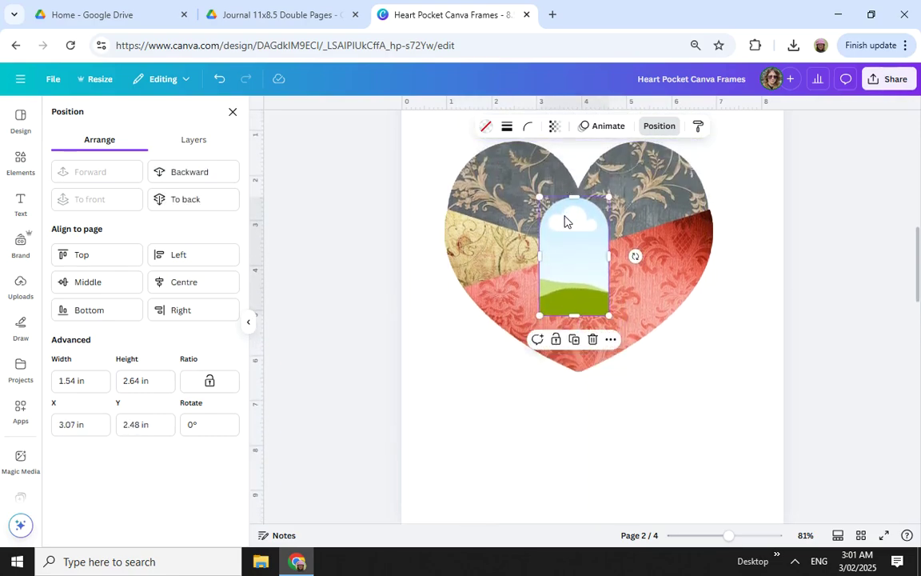
mouse_move(565, 220)
mouse_down()
mouse_move(568, 179)
mouse_move(566, 238)
mouse_up()
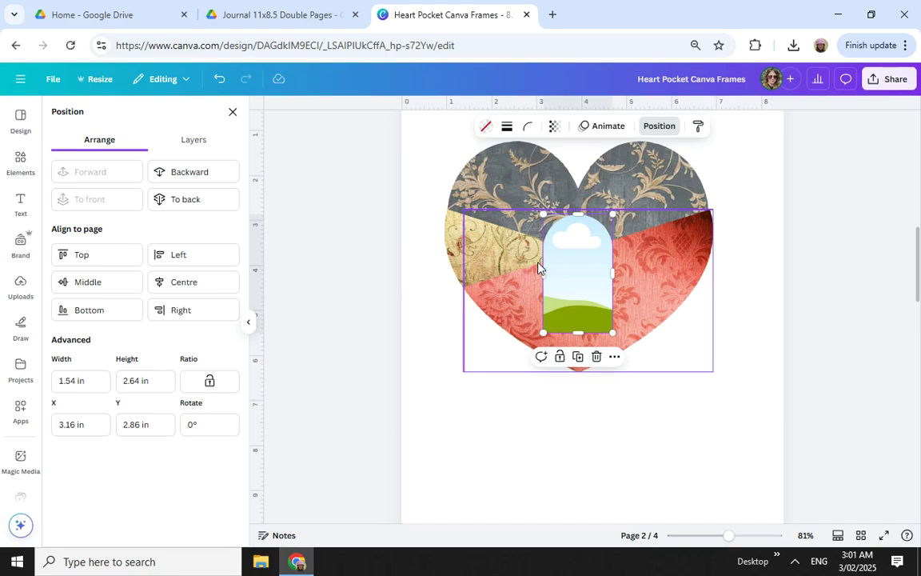
drag(571, 269, 572, 242)
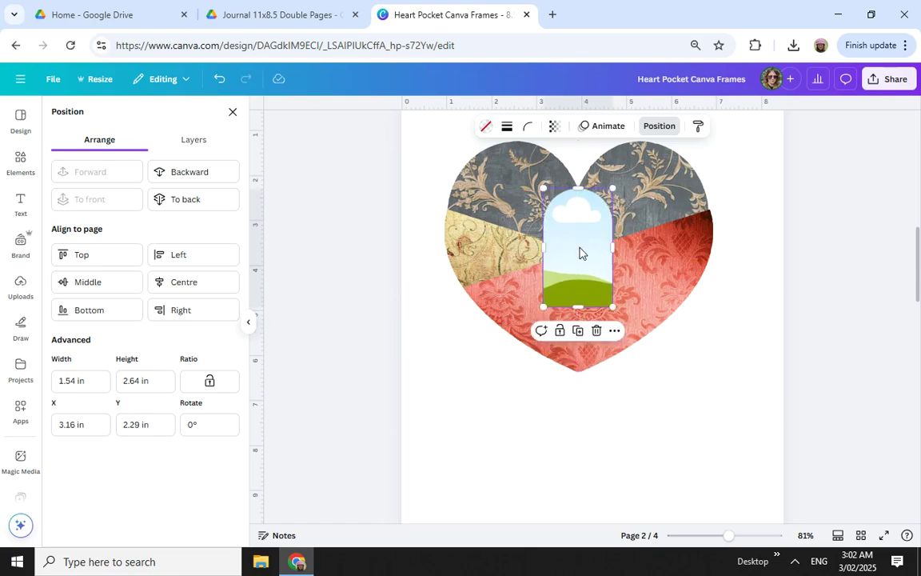
Stretch the arched frame to about 3.79 in wide and 3.14 in high, keeping it over the heart's centre
drag(546, 247, 497, 248)
drag(614, 248, 665, 246)
drag(581, 184, 579, 163)
drag(570, 220, 573, 220)
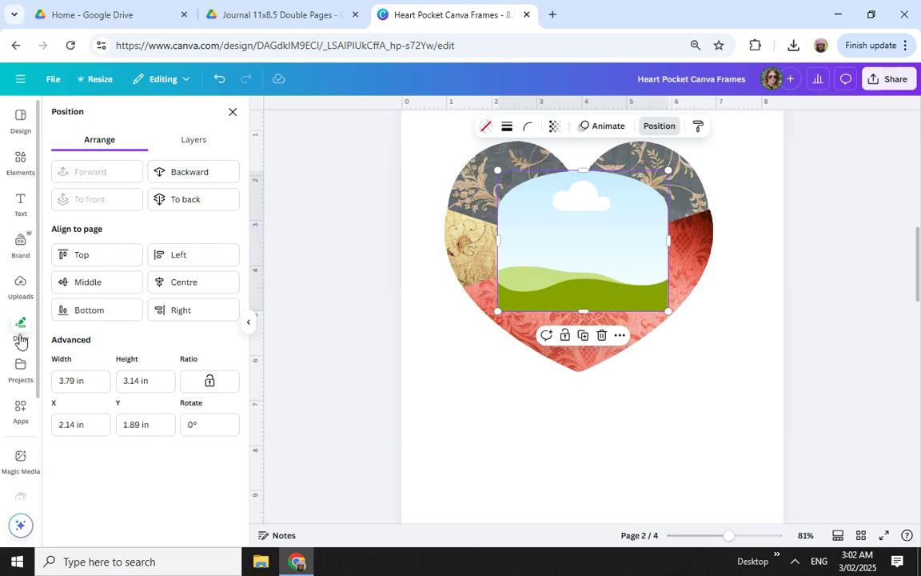
Fill the arched frame with the recently used golden aged-paper image
click(22, 160)
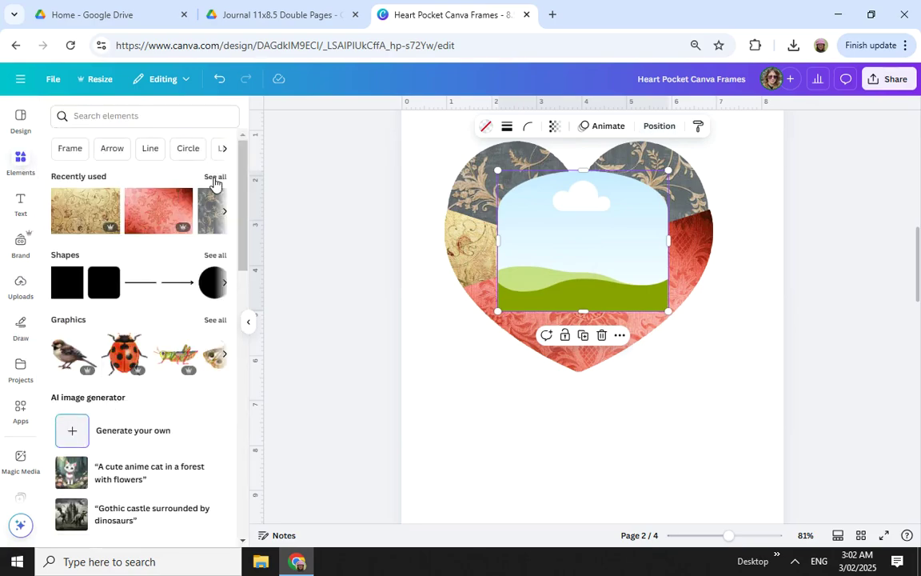
click(214, 177)
drag(76, 318, 551, 252)
Layer the golden arch behind both pockets but above the heart's back, and shift it to about X 1.63 in, Y 1.63 in
click(749, 128)
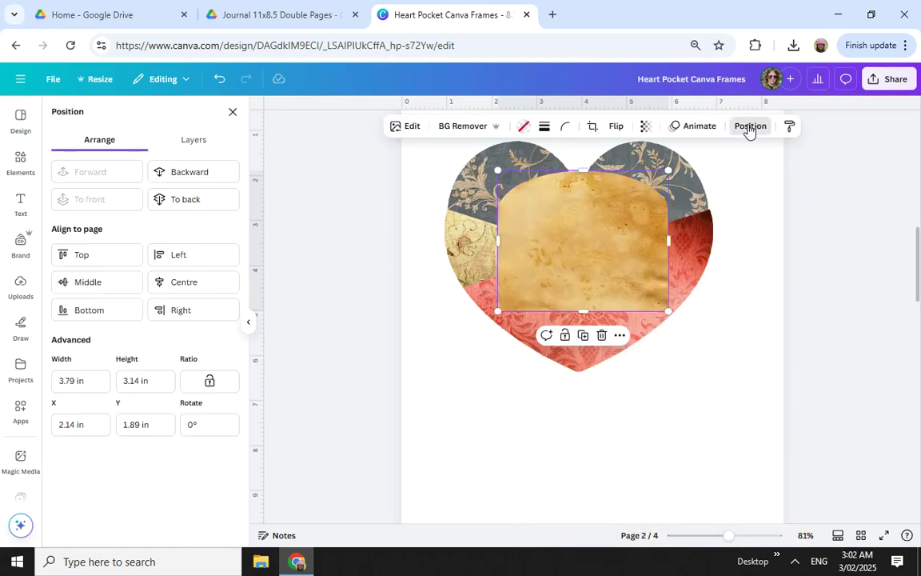
click(185, 175)
click(185, 172)
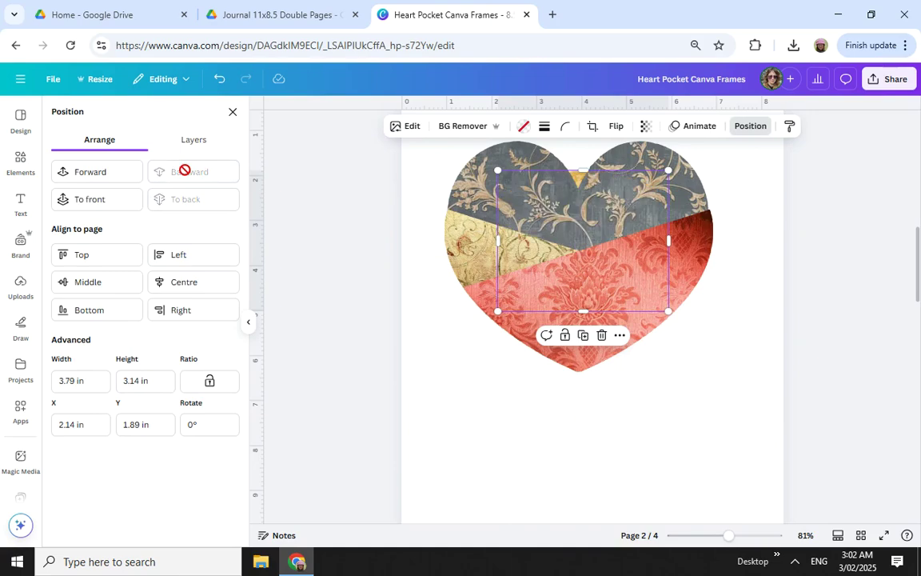
click(102, 174)
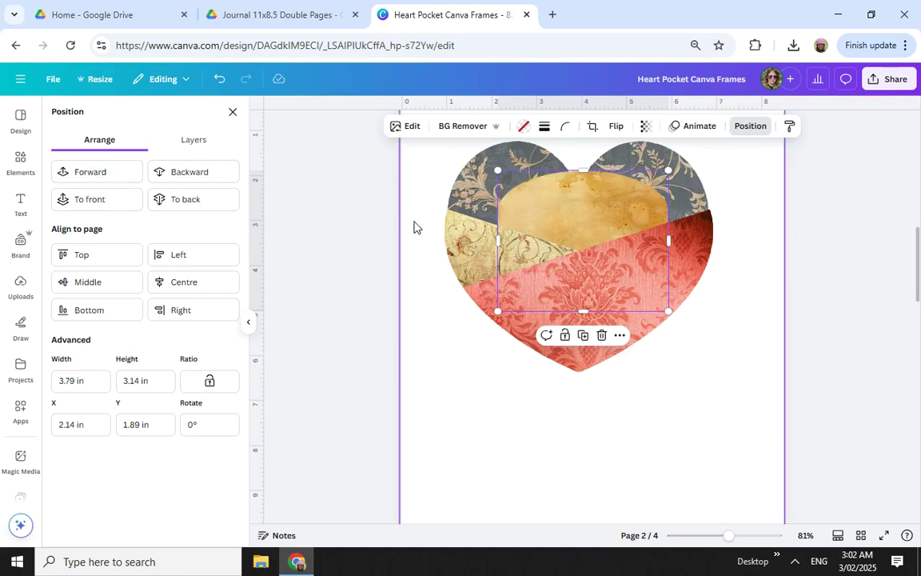
drag(605, 197, 582, 180)
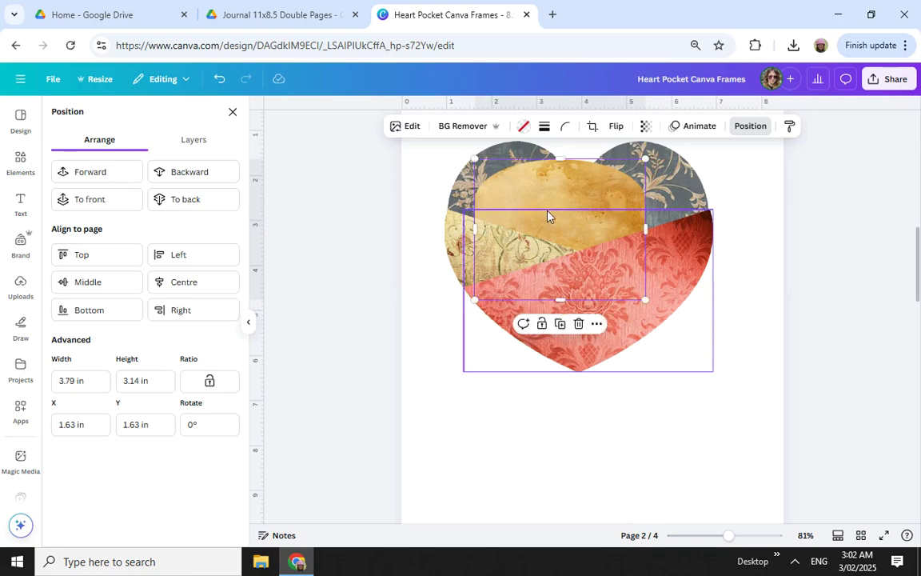
Copy the fully rounded tag frame from page 4's second row onto page 2 and place it over the heart's right half
scroll(438, 385, down, 10)
scroll(438, 387, down, 2)
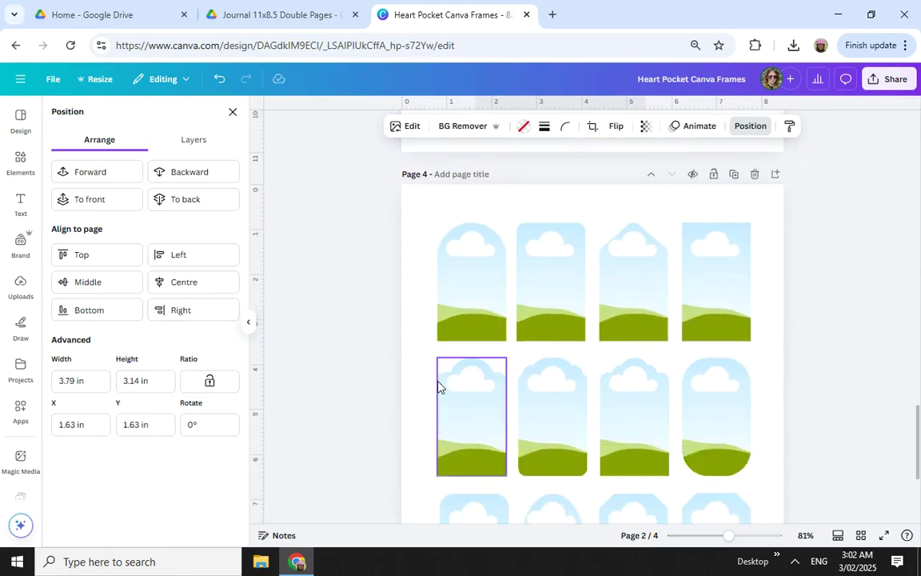
scroll(524, 350, down, 2)
click(703, 310)
scroll(703, 310, up, 5)
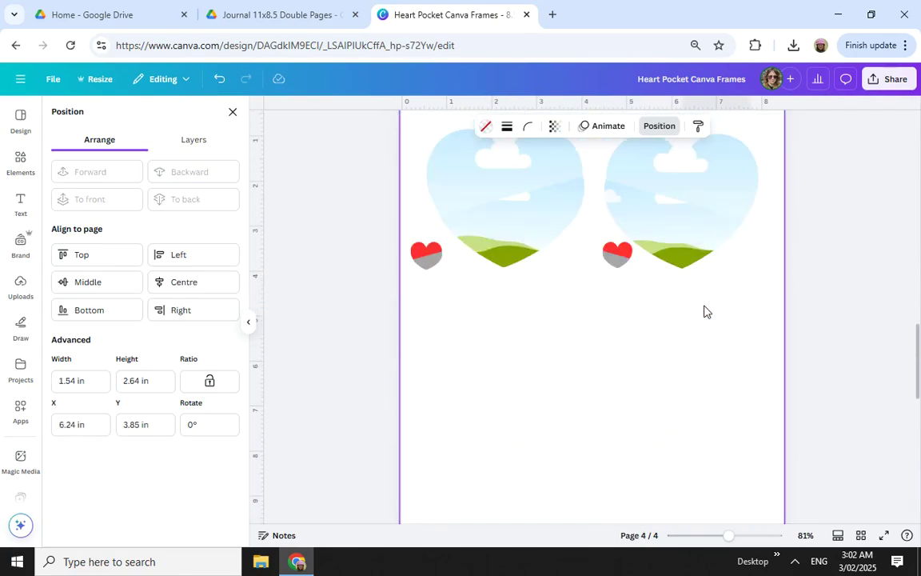
scroll(703, 310, up, 10)
click(610, 288)
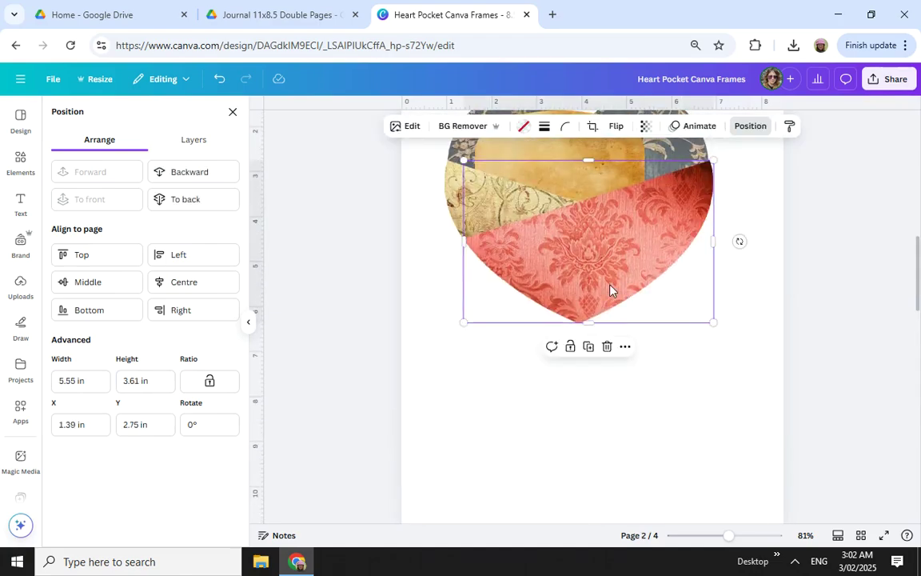
key(ctrl+v)
scroll(610, 289, up, 1)
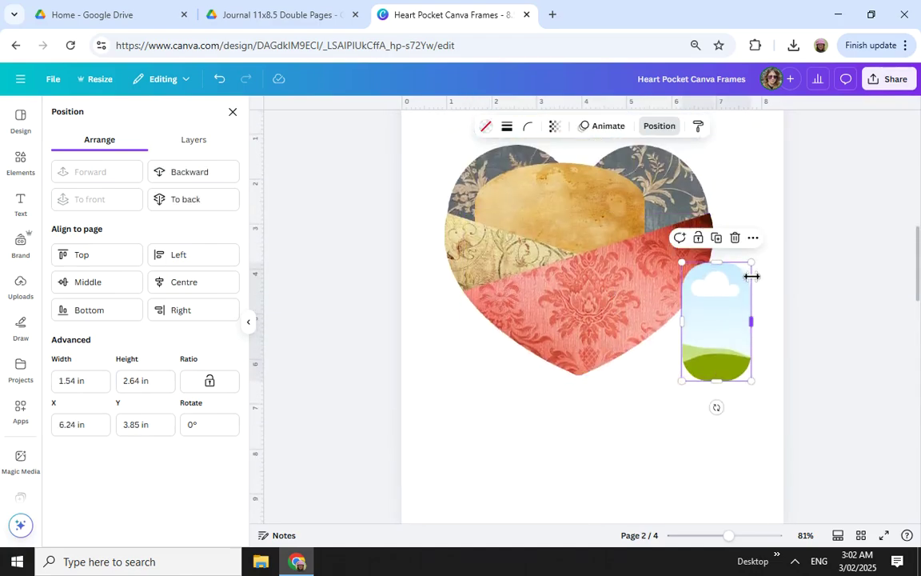
drag(720, 353, 612, 276)
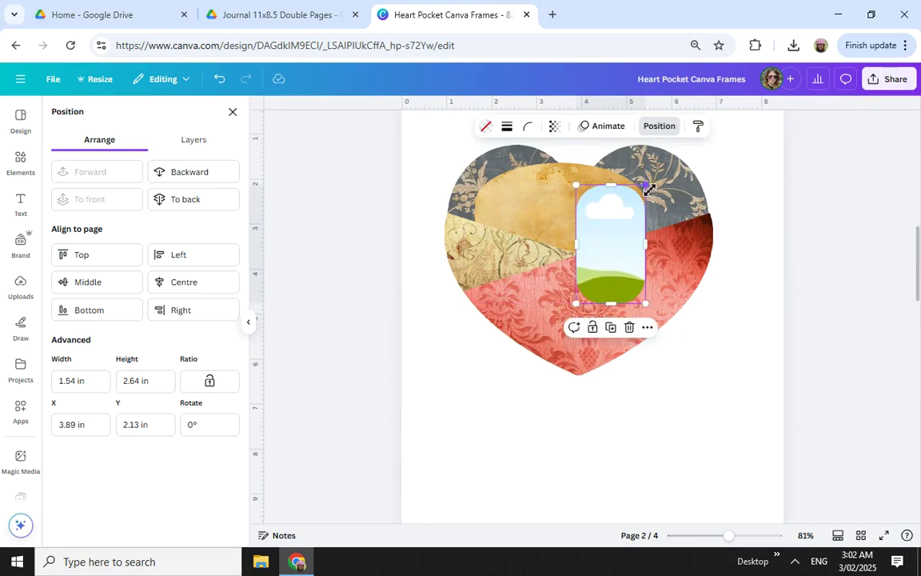
Enlarge the rounded tag frame to about 1.96 by 3.36 in and fill it with the recently used pale pink watercolour image
drag(645, 182, 687, 169)
drag(631, 230, 621, 292)
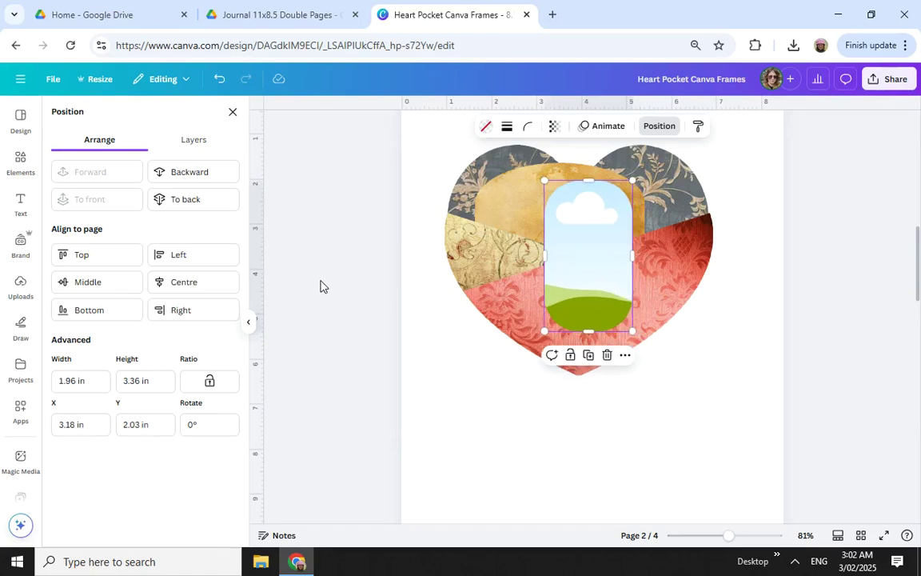
click(24, 163)
click(211, 177)
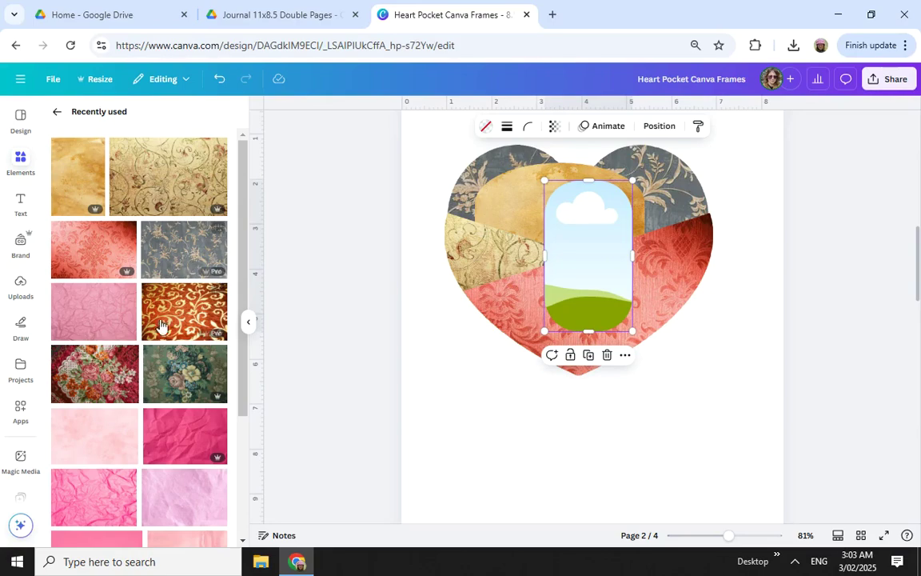
drag(106, 428, 558, 252)
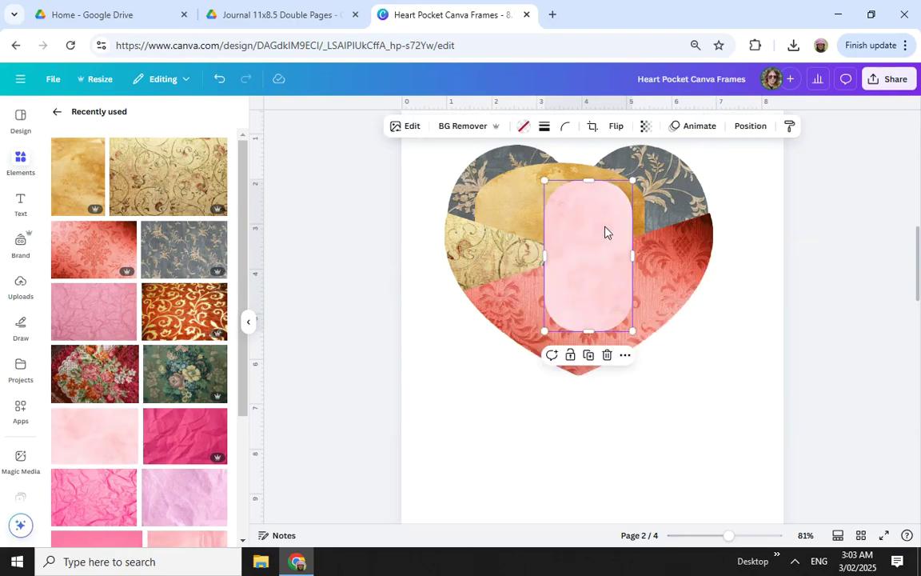
Send the pink tag behind the front pocket, enlarge it to about 2.17 by 3.72 in and shift it up and right
click(752, 128)
click(199, 177)
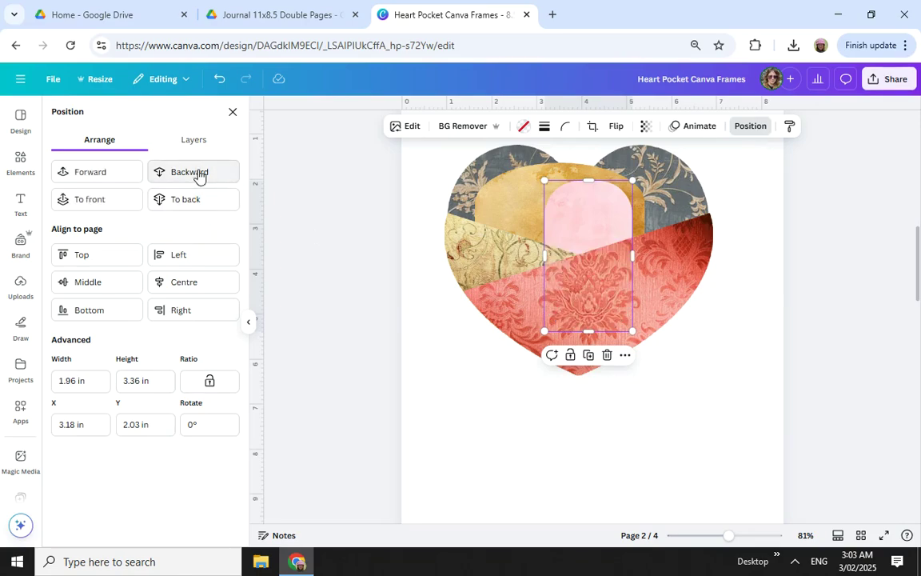
drag(585, 269, 611, 256)
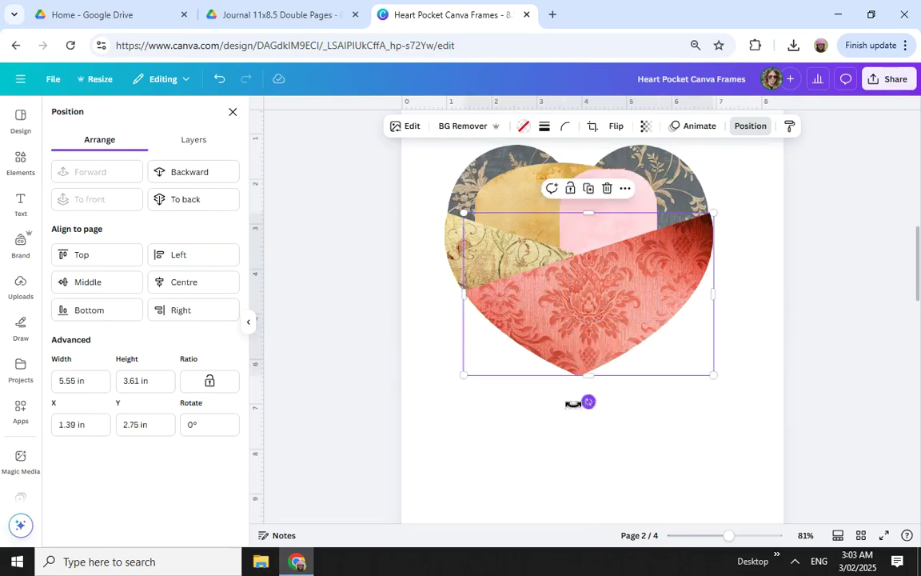
Tilt the pink tag clockwise to about 19.9° and nudge it to about X 4.16 in, Y 1.63 in
drag(574, 404, 551, 407)
key(ctrl+z)
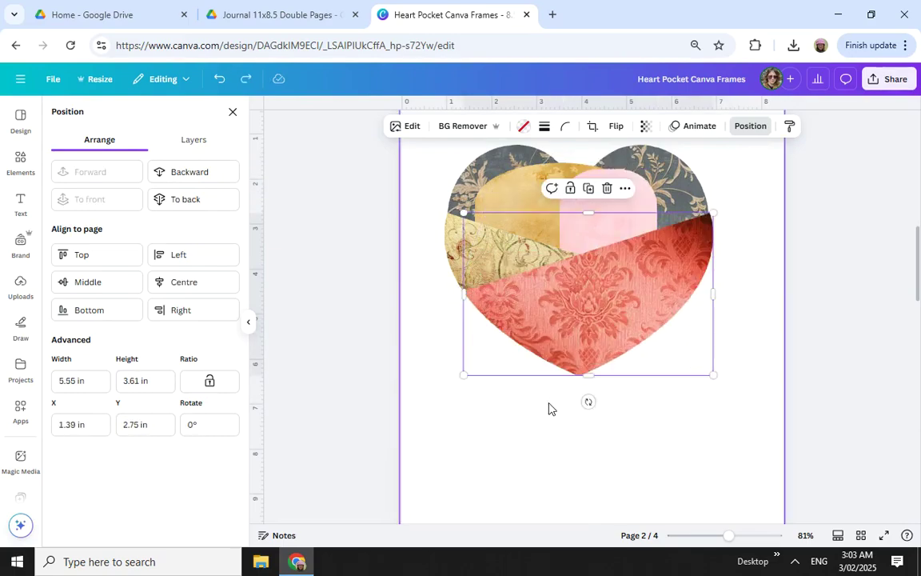
click(616, 246)
drag(598, 363, 569, 376)
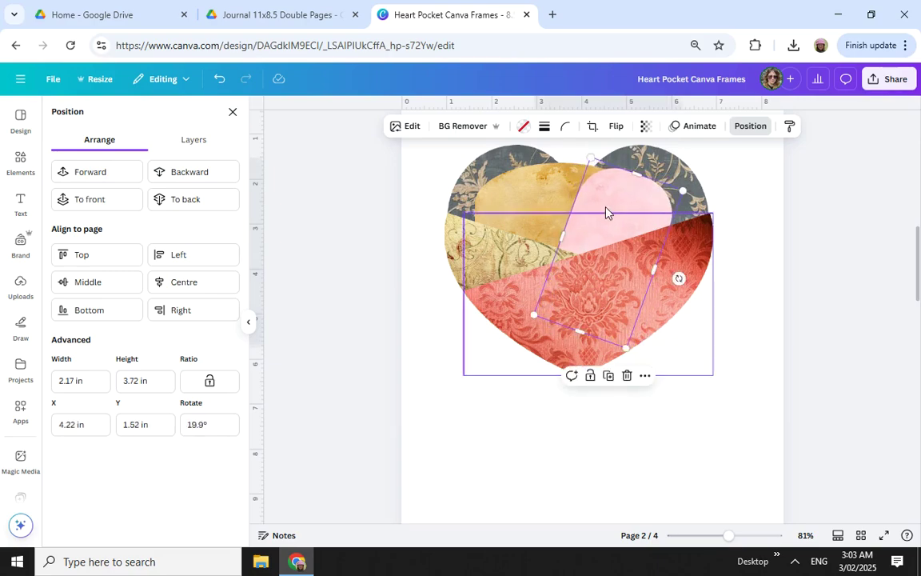
drag(609, 204, 611, 209)
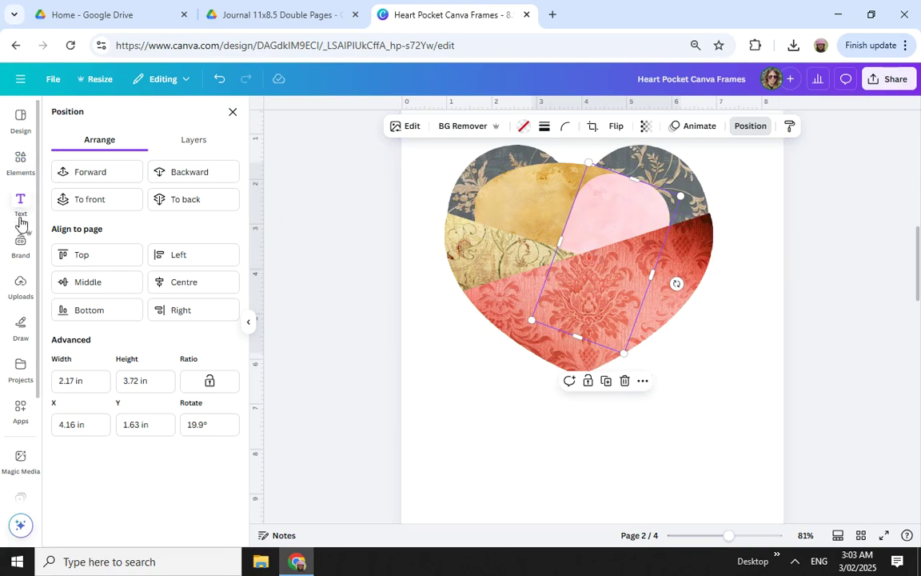
Add the text "love", place it on the pink tag's visible part and tilt it to match the tag
click(232, 112)
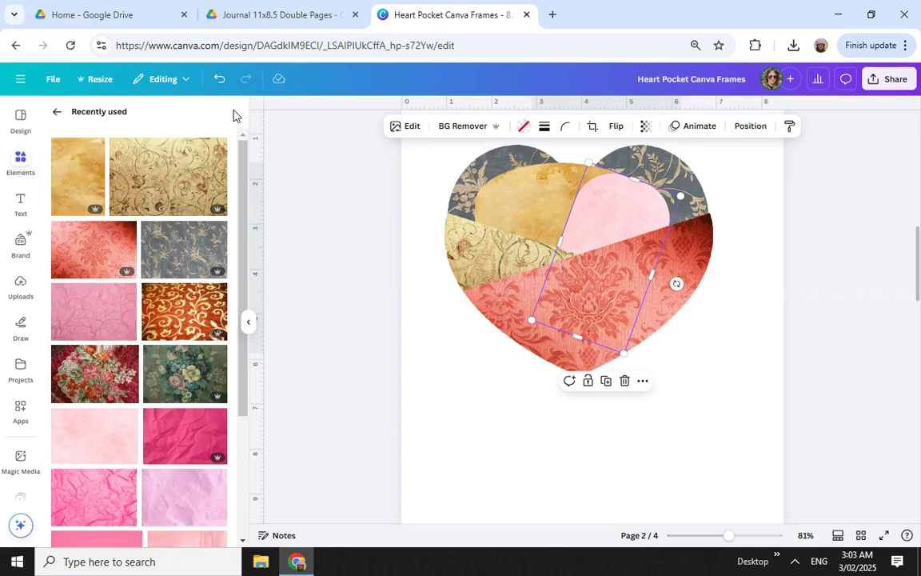
click(21, 202)
click(168, 148)
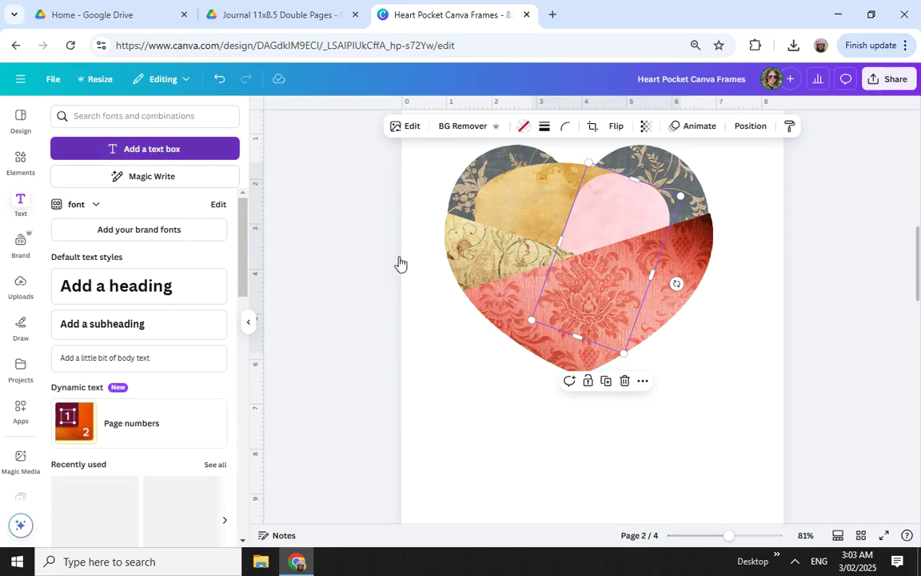
drag(532, 352, 482, 348)
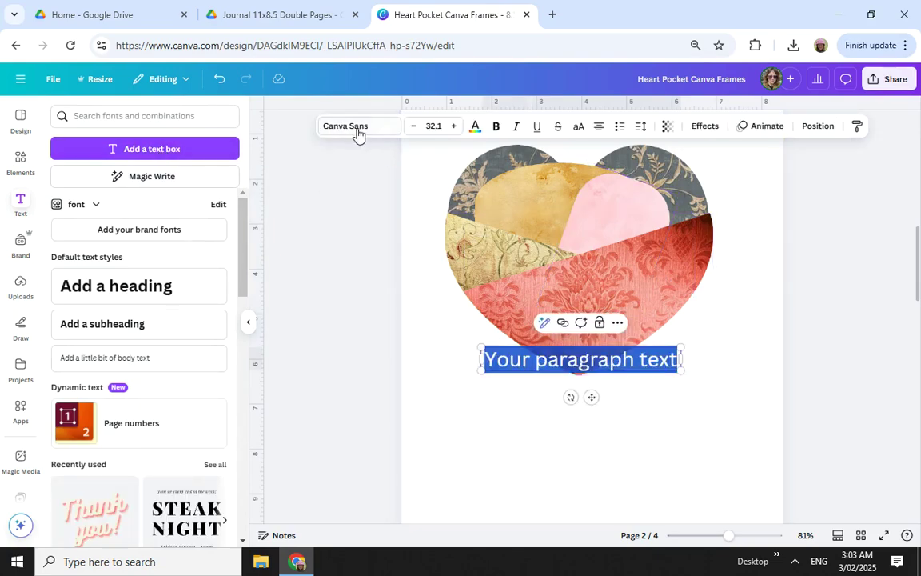
text(l)
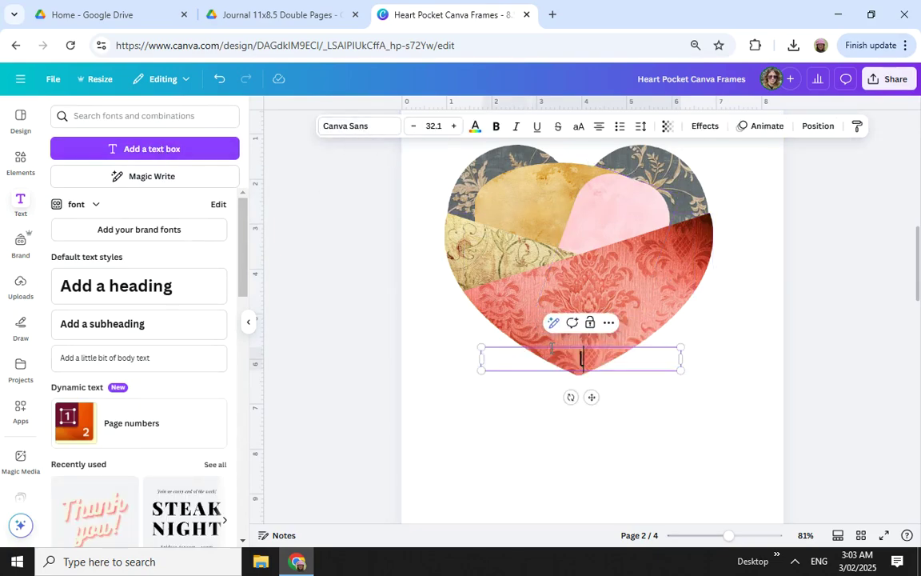
text(ove)
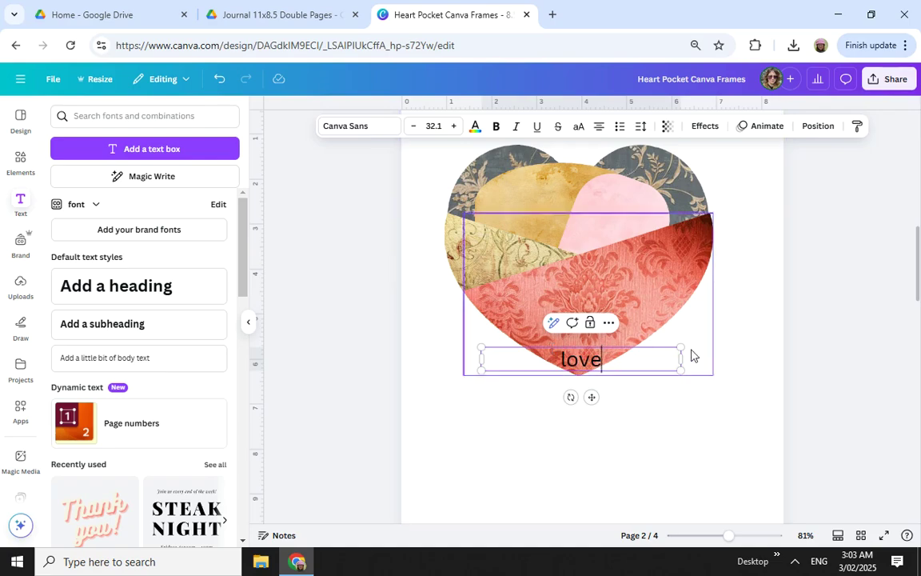
drag(480, 360, 624, 218)
click(717, 420)
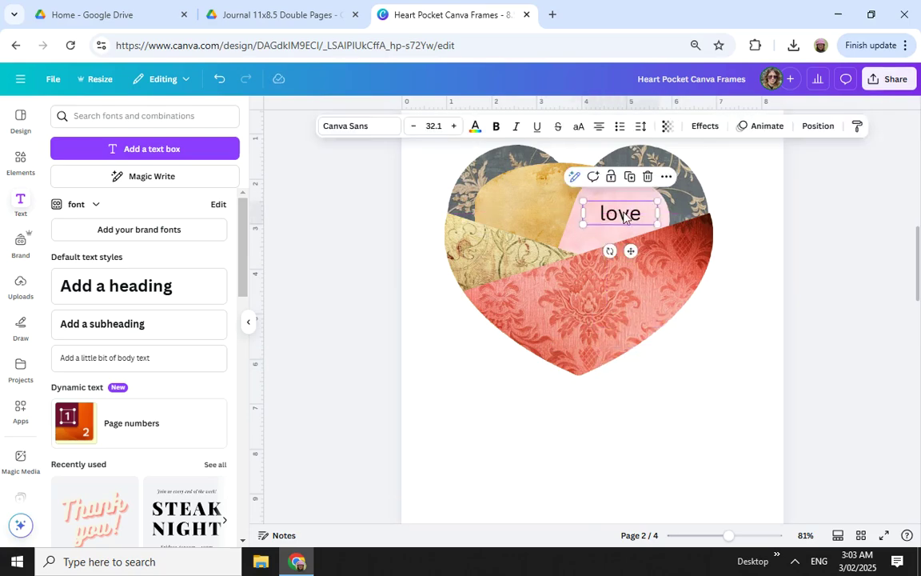
drag(610, 251, 593, 243)
Set the "love" text in Flower & Honey Regular and colour it with the document's pink
click(360, 125)
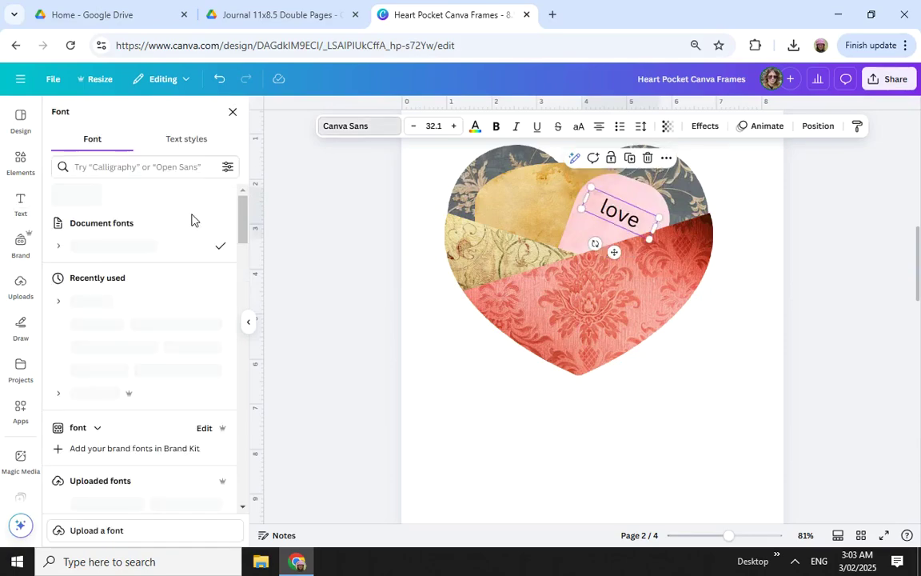
click(109, 350)
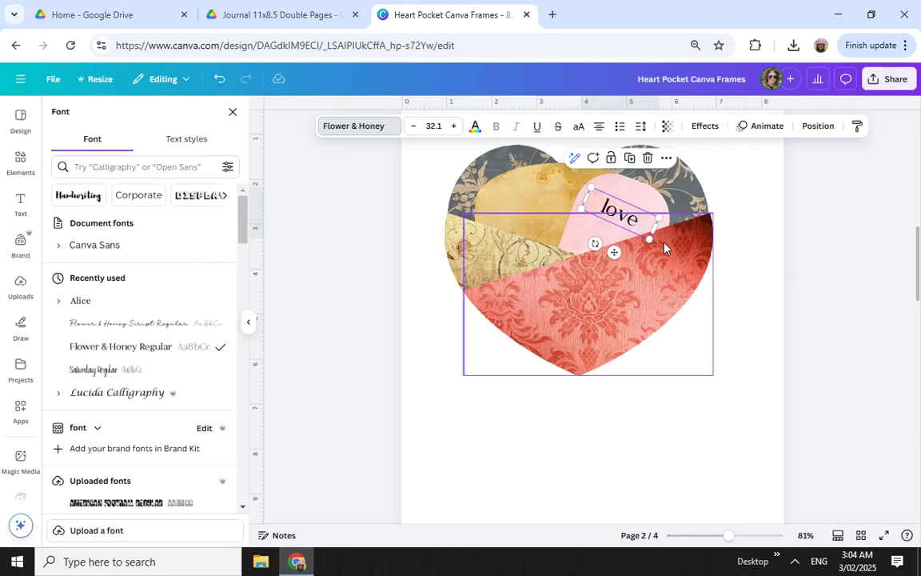
click(475, 126)
click(185, 198)
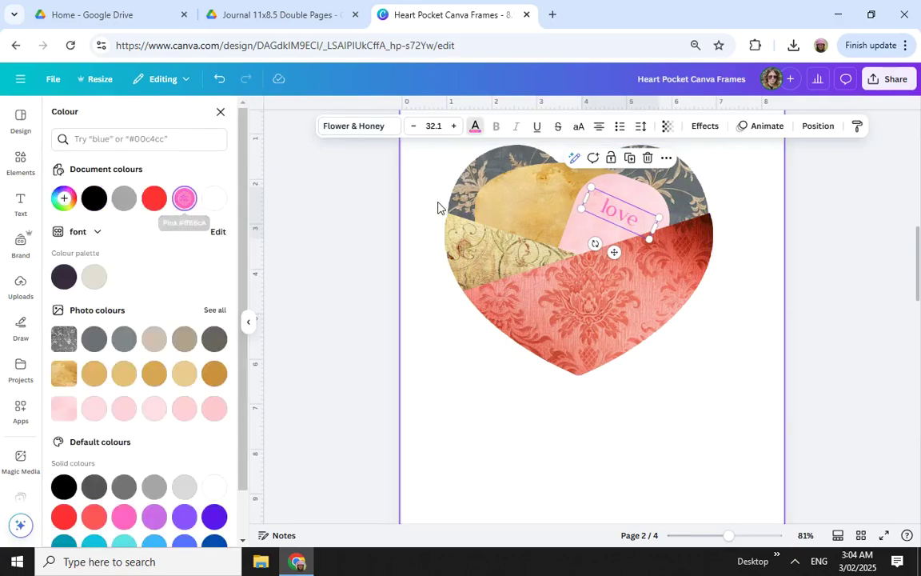
Increase the "love" text size to 40.1, nudge it into place on the pink tag and deselect it
click(455, 126)
click(455, 126)
click(455, 126)
click(455, 126)
click(454, 126)
click(454, 127)
click(454, 126)
click(454, 126)
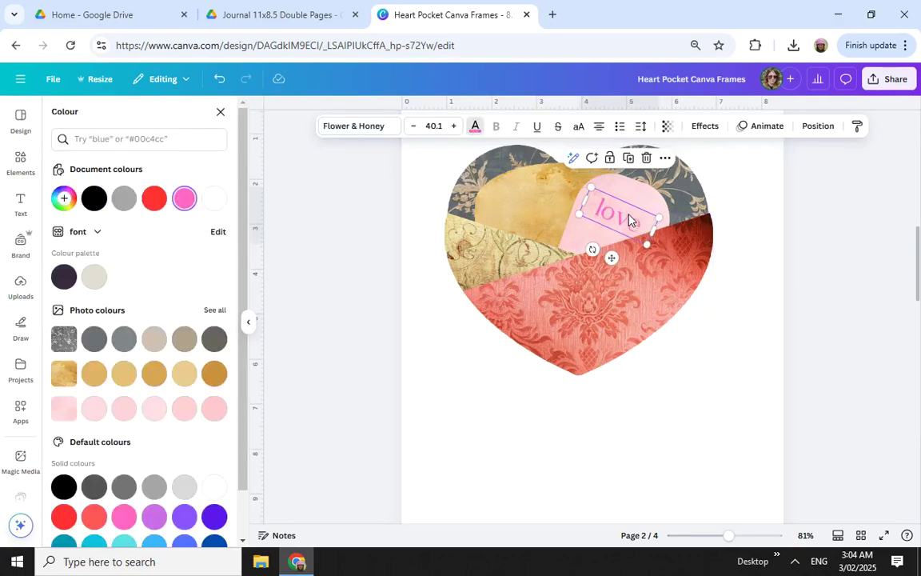
drag(628, 217, 628, 208)
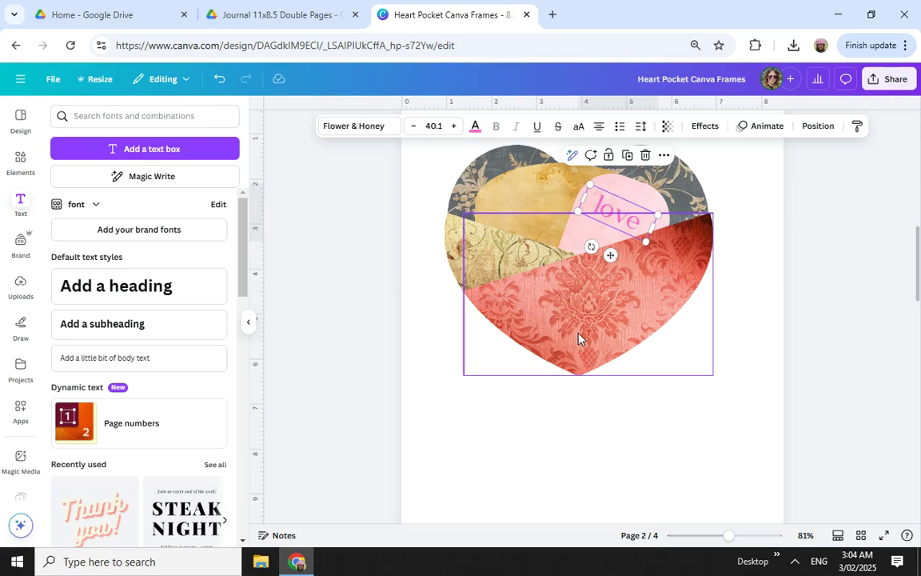
scroll(465, 407, up, 2)
scroll(465, 407, down, 3)
click(563, 399)
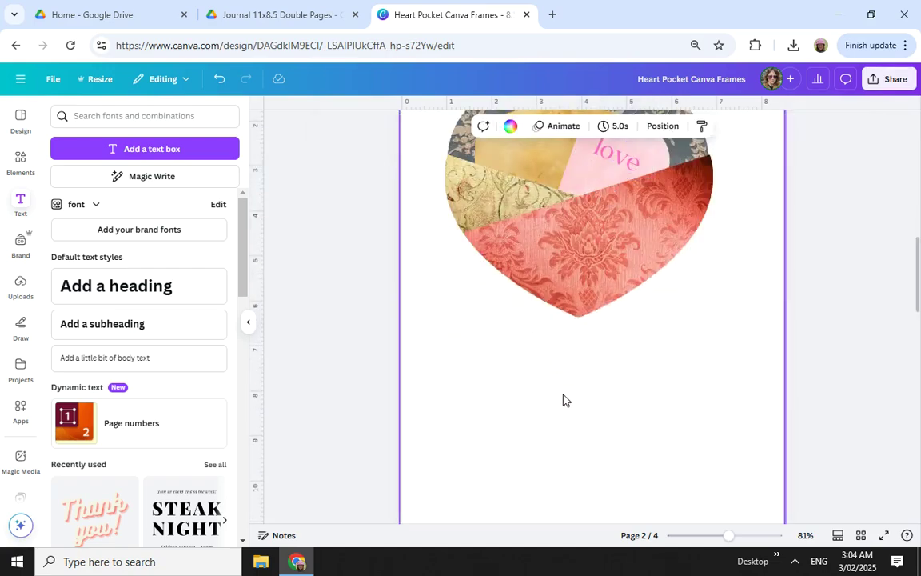
Add a blank page directly after the finished heart pocket on page 2
scroll(563, 400, up, 1)
scroll(563, 400, down, 2)
scroll(563, 400, up, 2)
scroll(563, 400, up, 2)
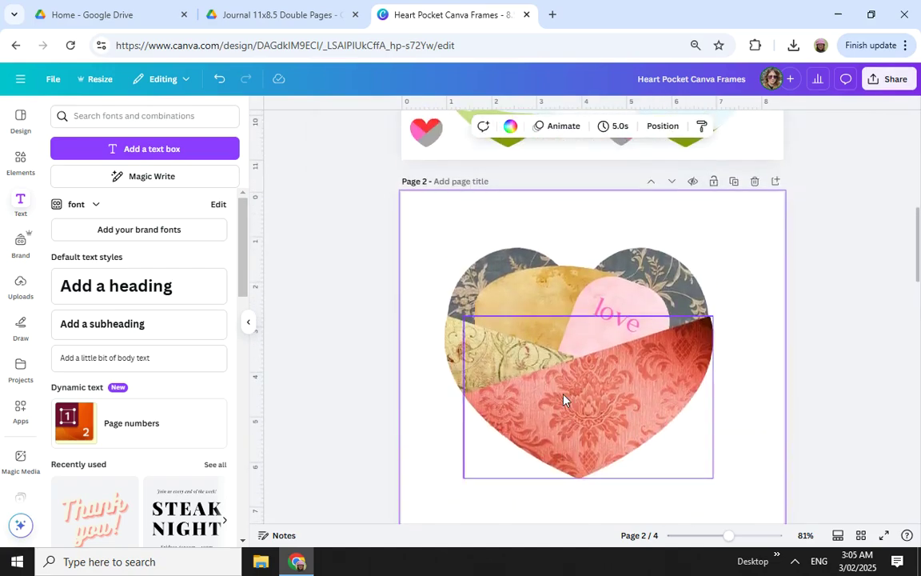
click(777, 185)
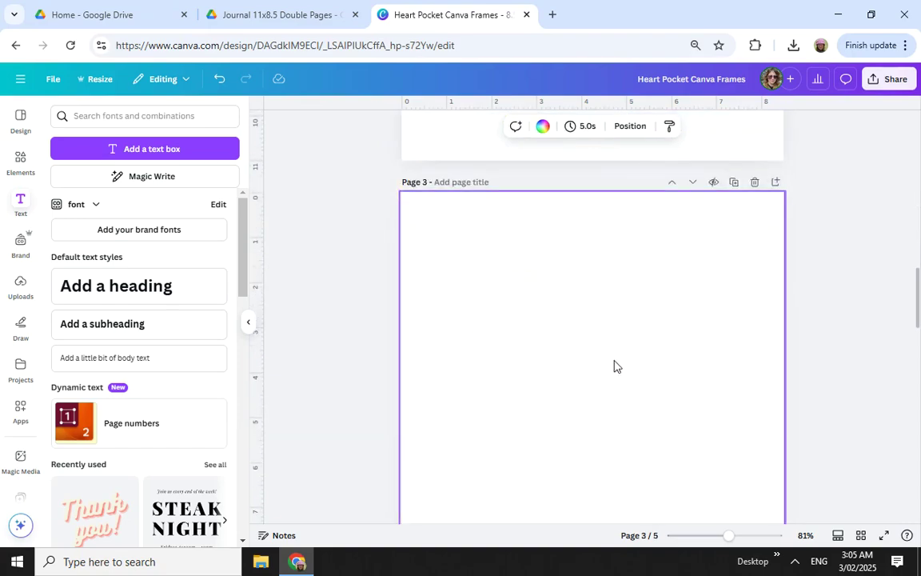
Group the "love" text with the pink tag and move the group below both front pocket pieces in page 2's layer order
scroll(614, 365, up, 5)
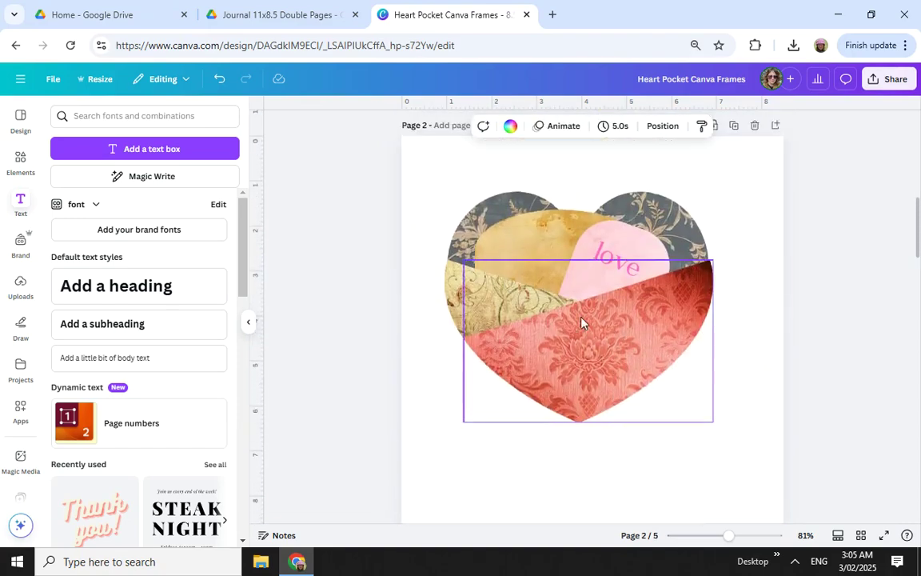
click(660, 127)
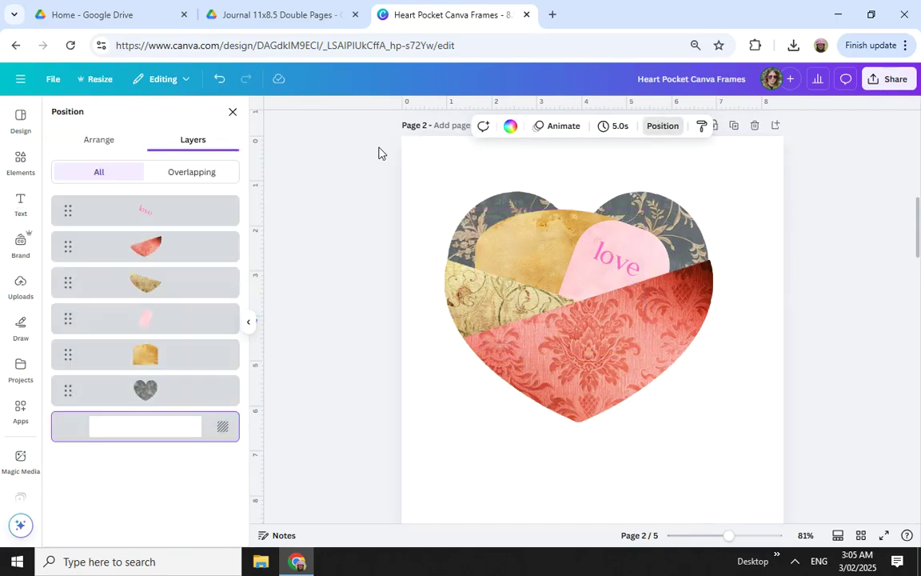
click(152, 221)
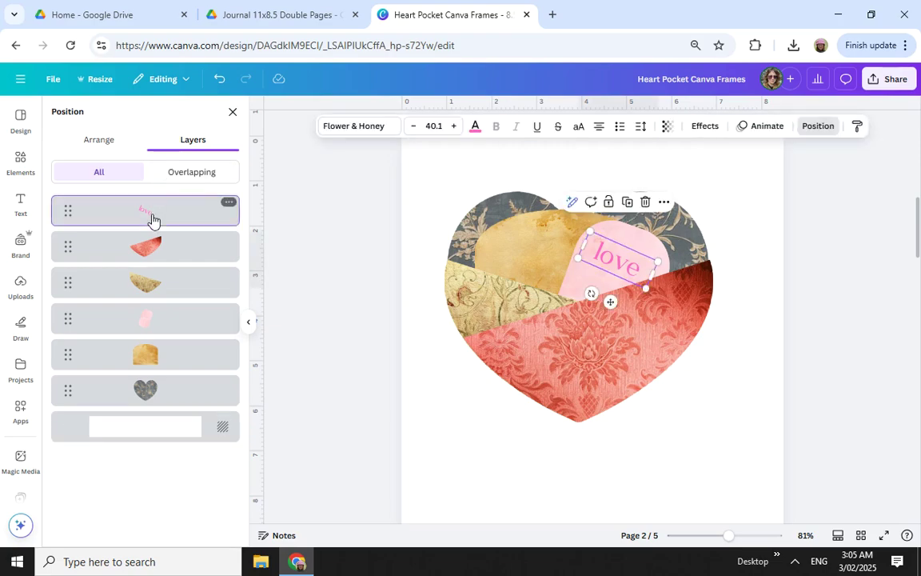
shift+click(151, 322)
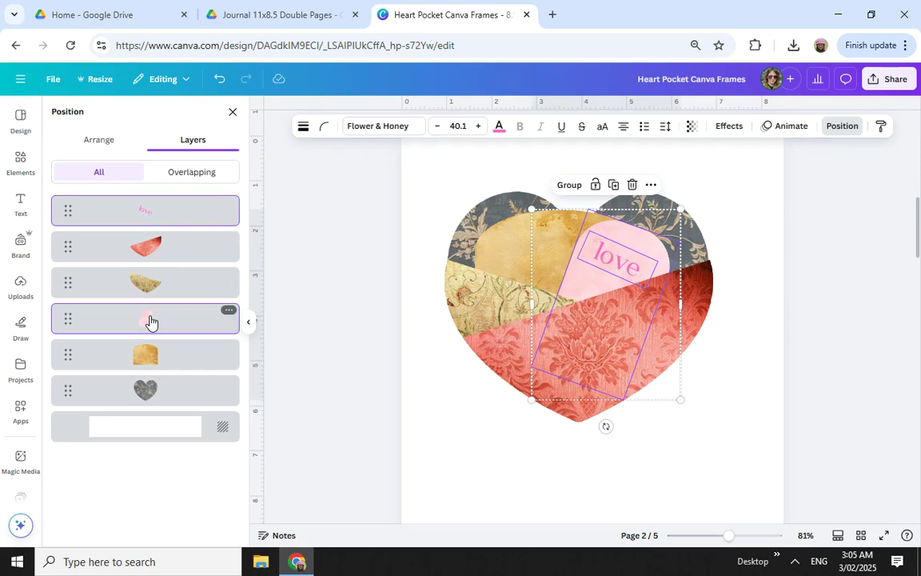
key(ctrl+g)
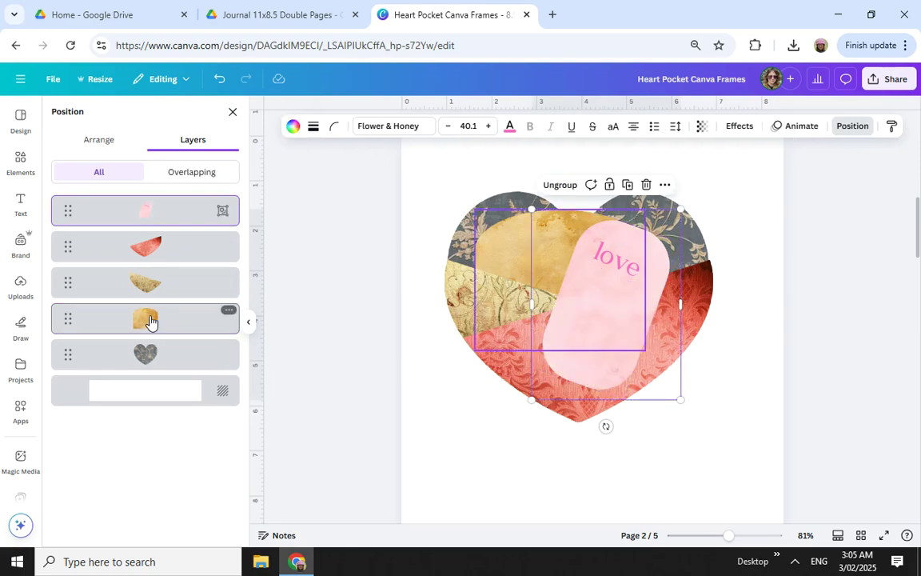
scroll(368, 270, down, 3)
drag(167, 210, 181, 309)
scroll(450, 368, up, 3)
click(450, 367)
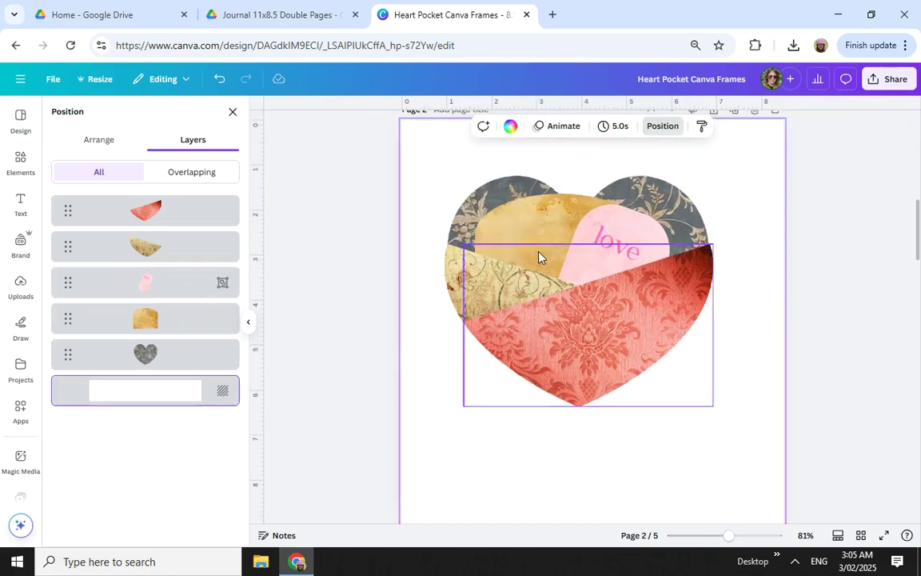
Copy the grey floral heart from page 2 onto the blank page 3
click(498, 192)
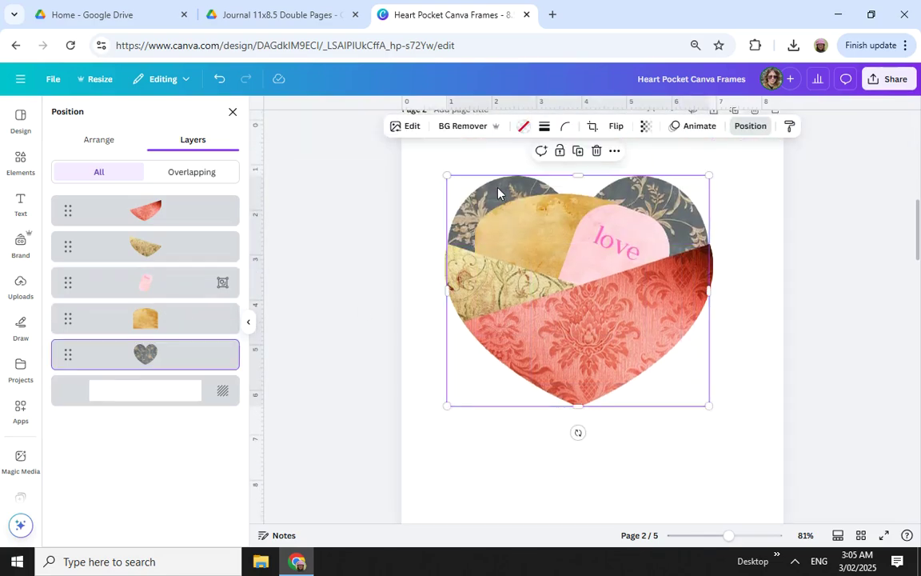
scroll(497, 194, down, 5)
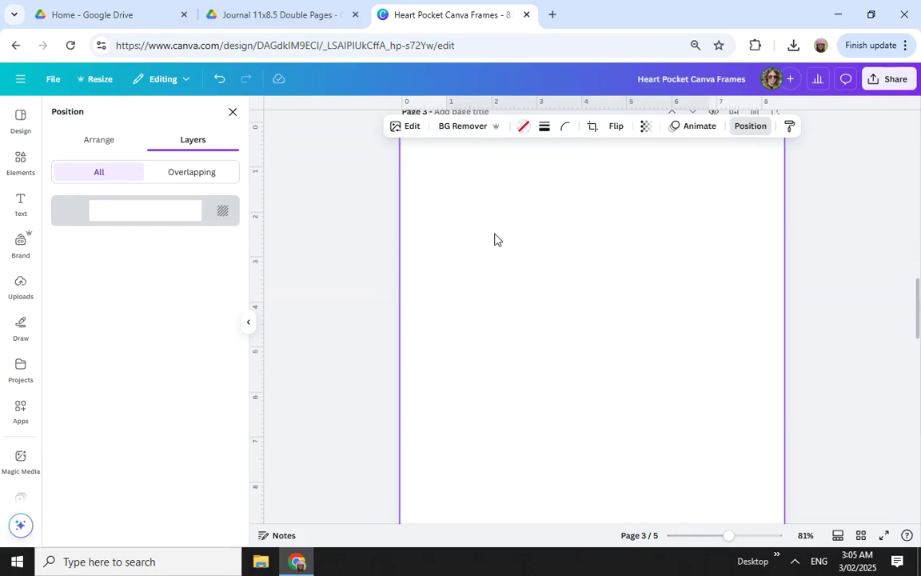
key(ctrl+v)
scroll(494, 239, down, 2)
scroll(494, 238, up, 1)
scroll(494, 239, up, 5)
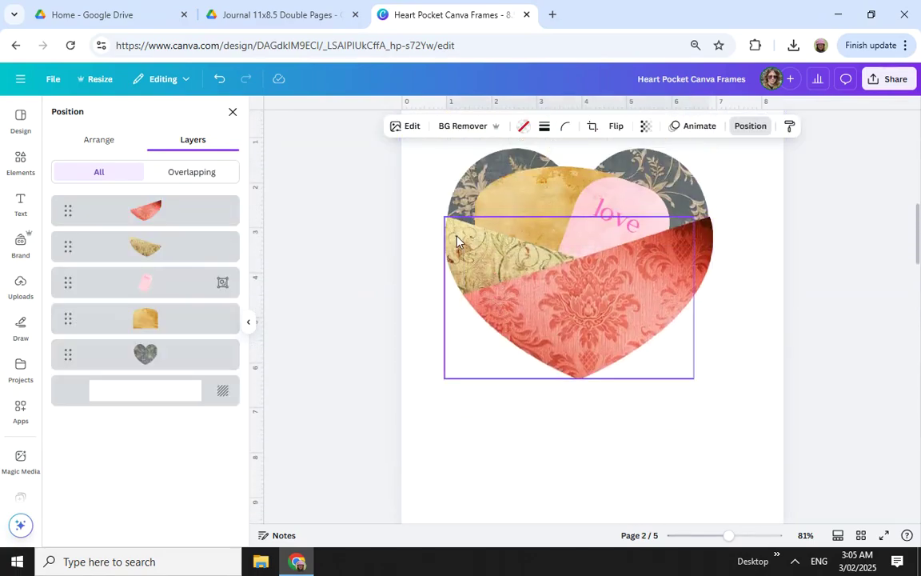
Copy the gold patterned pocket piece from page 2 onto page 3 and place it below the grey heart
click(457, 241)
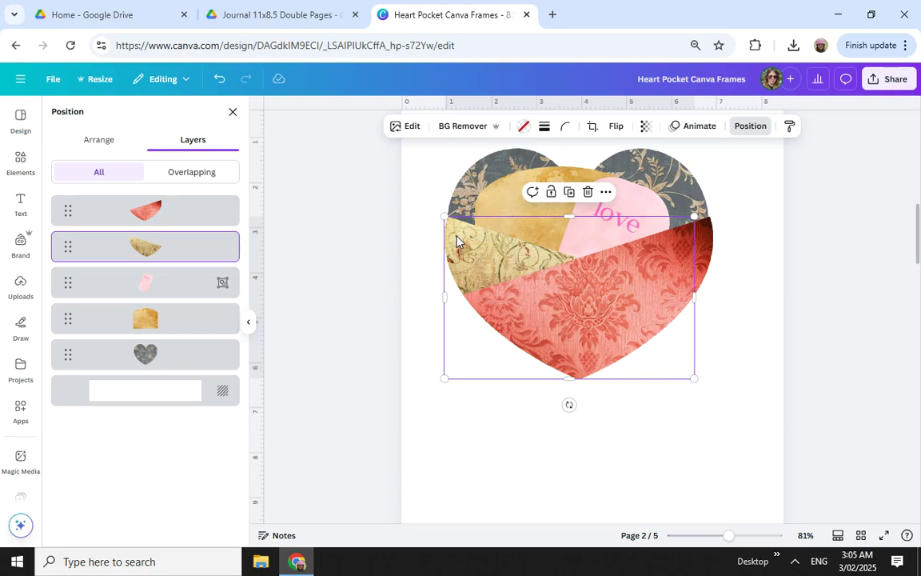
scroll(457, 241, down, 7)
key(ctrl+v)
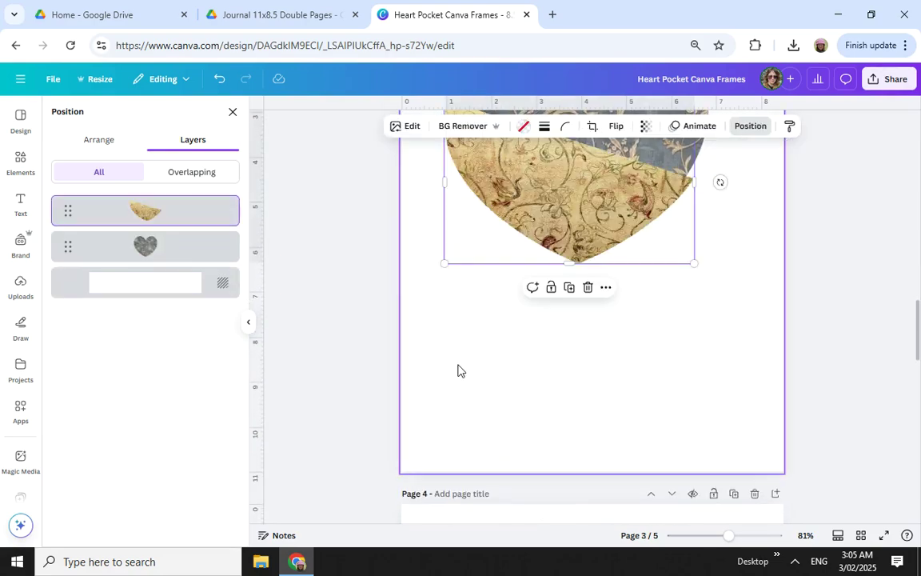
drag(539, 191, 528, 221)
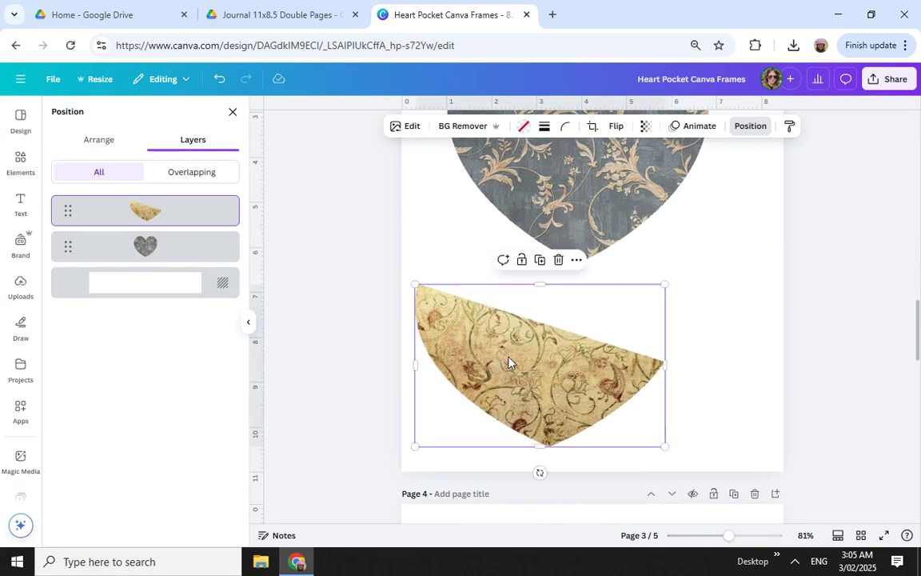
Copy the red damask pocket piece onto page 3, moving the grey heart into the page's upper-left corner to make room
scroll(508, 363, up, 5)
scroll(507, 362, up, 2)
click(601, 312)
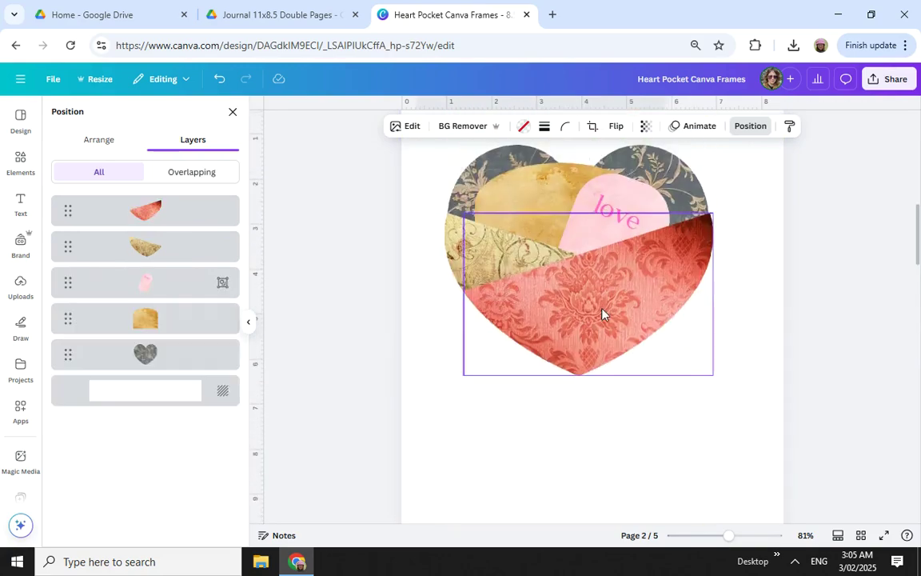
scroll(602, 314, down, 5)
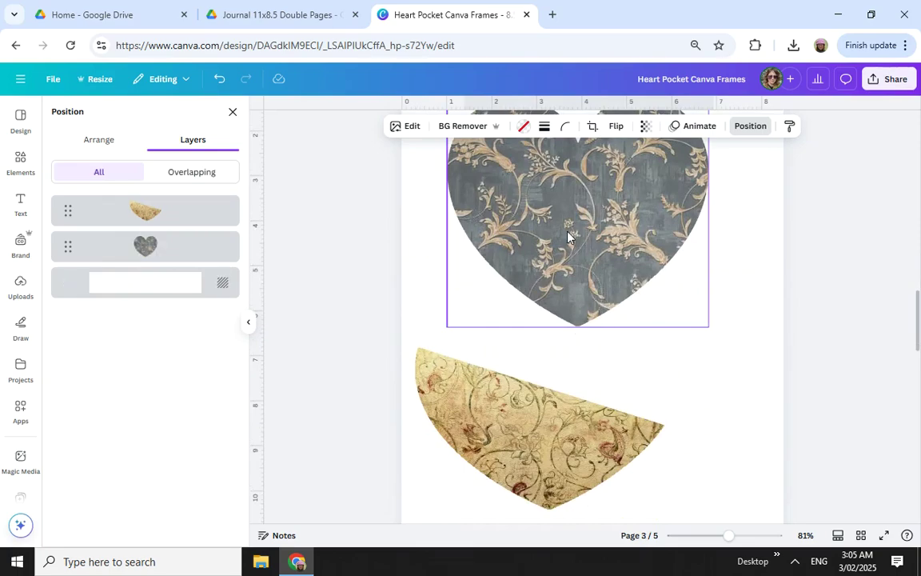
scroll(569, 238, up, 2)
click(511, 285)
drag(511, 285, 478, 243)
scroll(490, 269, down, 3)
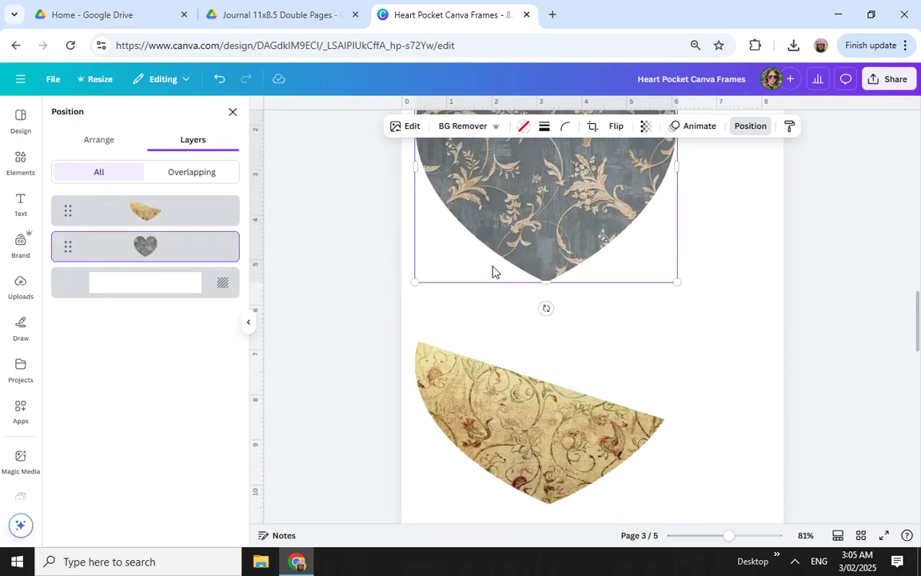
click(628, 333)
key(ctrl+v)
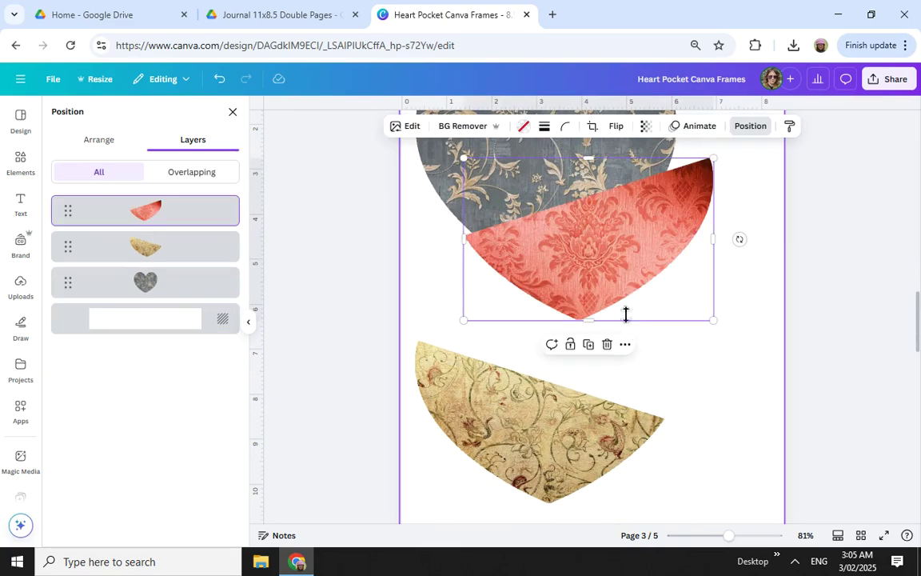
Rotate the red pocket piece steeply and place it alongside the grey heart near the page's right edge
drag(602, 263, 644, 319)
drag(630, 407, 700, 381)
drag(672, 348, 724, 282)
scroll(717, 314, up, 2)
Move the gold patterned piece up and slightly left, closer to the grey heart's tip
scroll(536, 392, down, 4)
click(529, 354)
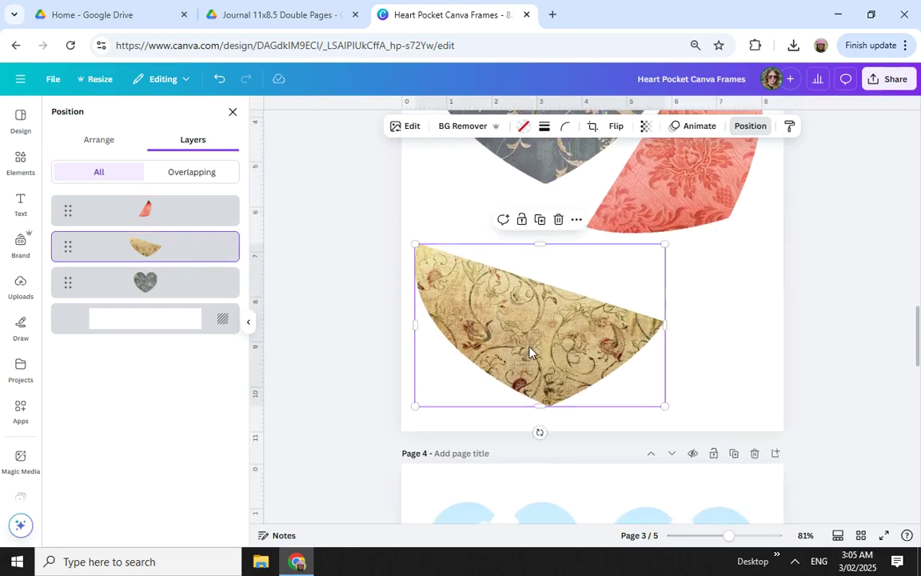
drag(528, 353, 518, 293)
scroll(426, 337, up, 5)
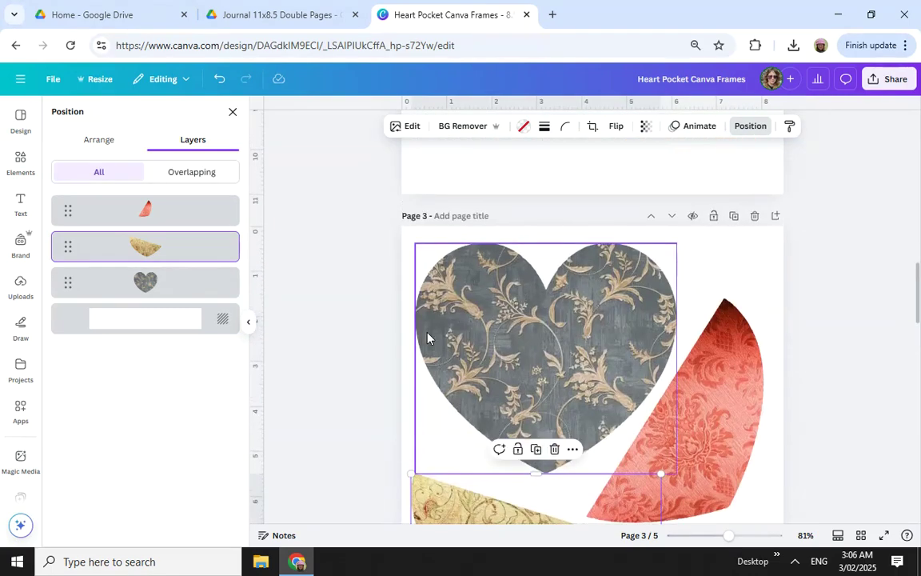
scroll(426, 337, up, 10)
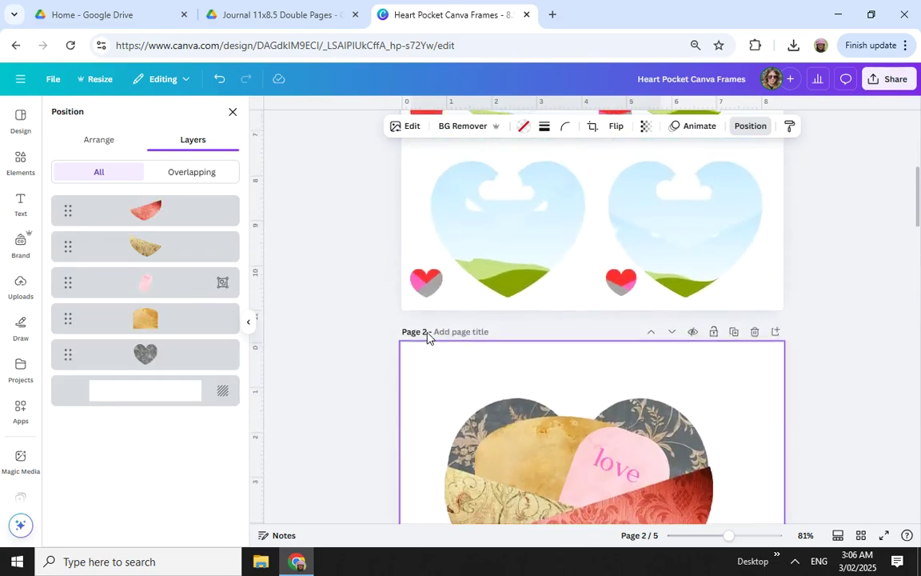
scroll(426, 338, down, 5)
drag(369, 159, 772, 394)
mouse_move(712, 387)
mouse_down()
mouse_move(679, 362)
mouse_move(715, 383)
mouse_up()
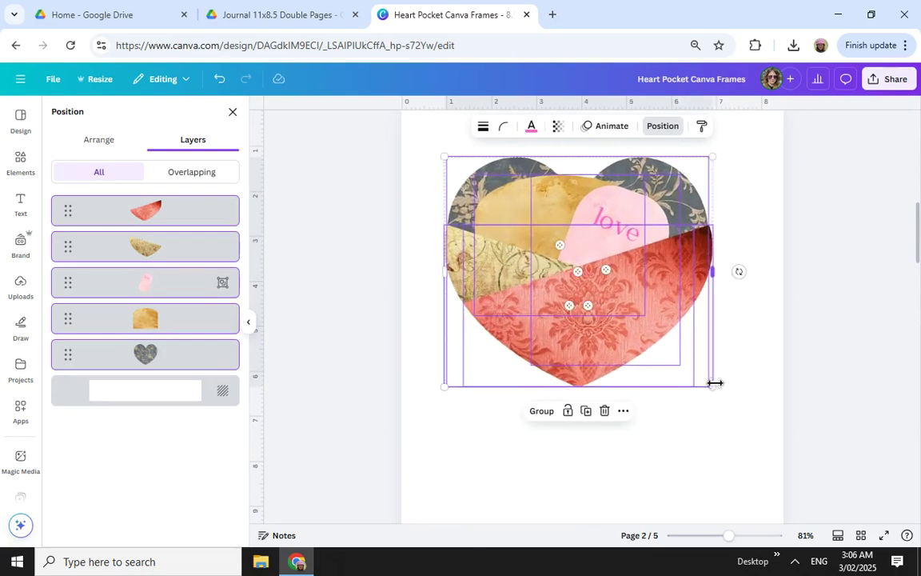
key(ctrl+z)
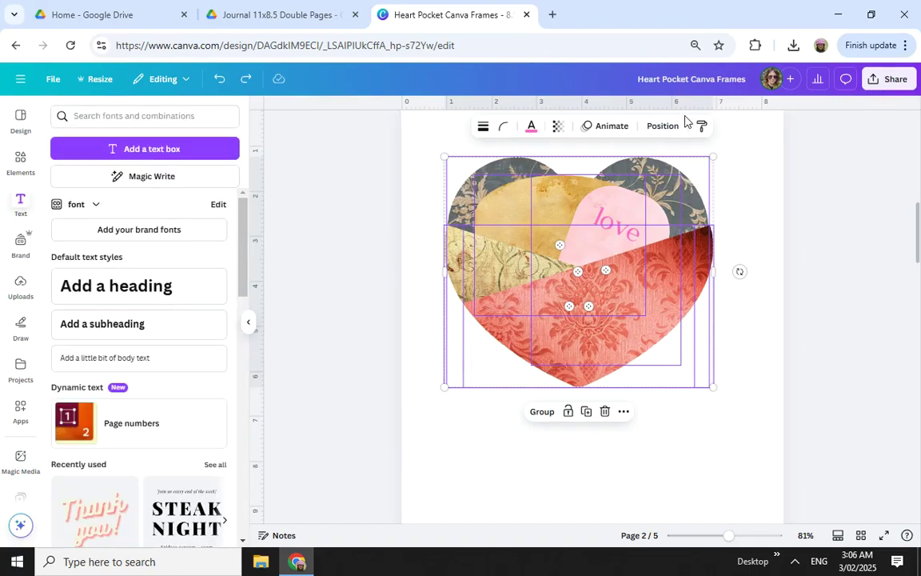
Copy the tan tag from page 2's layers onto page 3
click(662, 128)
click(174, 328)
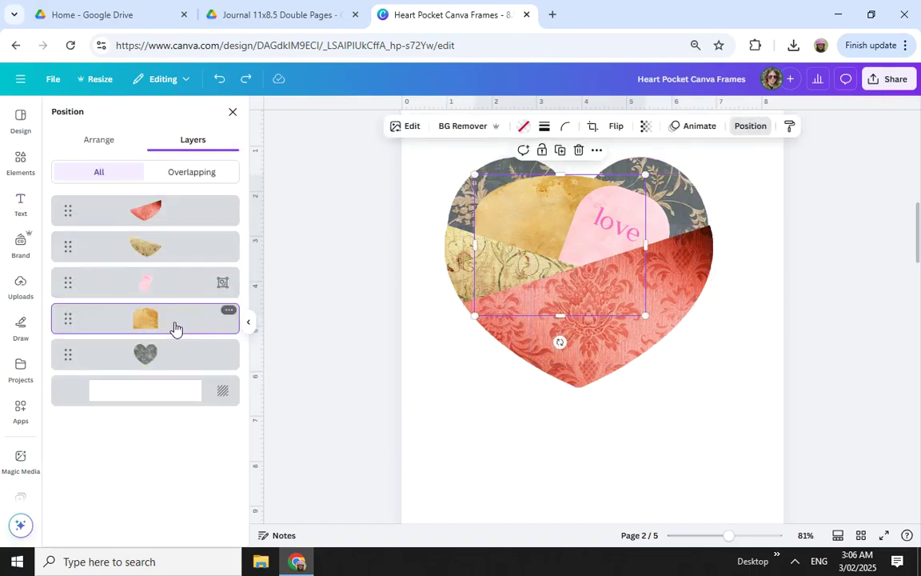
scroll(397, 276, down, 8)
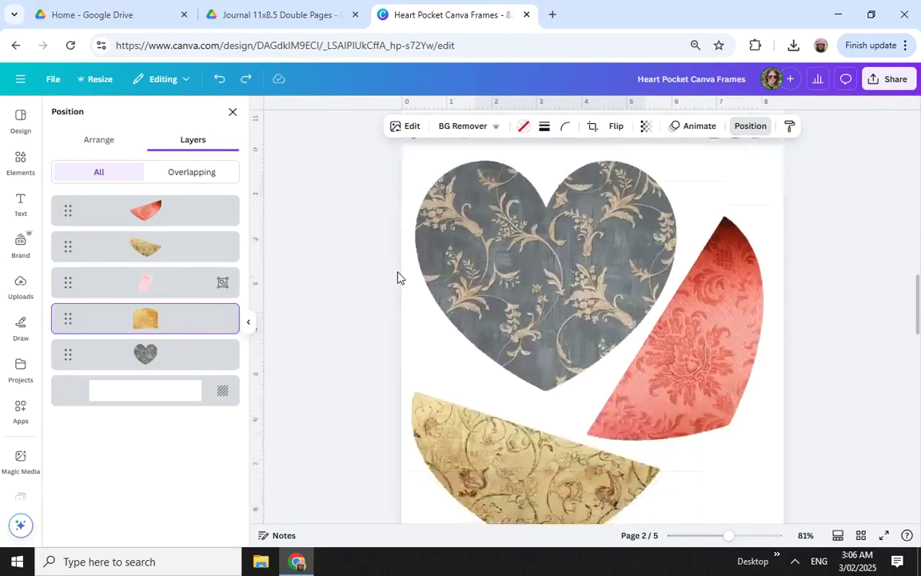
scroll(574, 306, up, 2)
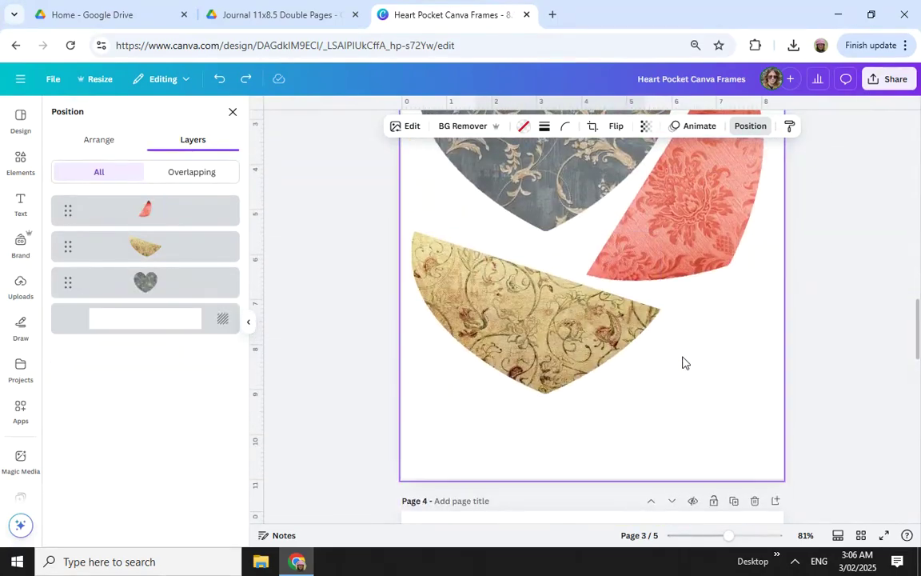
key(ctrl+v)
Rotate the tan tag a quarter turn clockwise and place it in page 3's lower-right corner
drag(551, 210, 701, 434)
scroll(720, 400, down, 3)
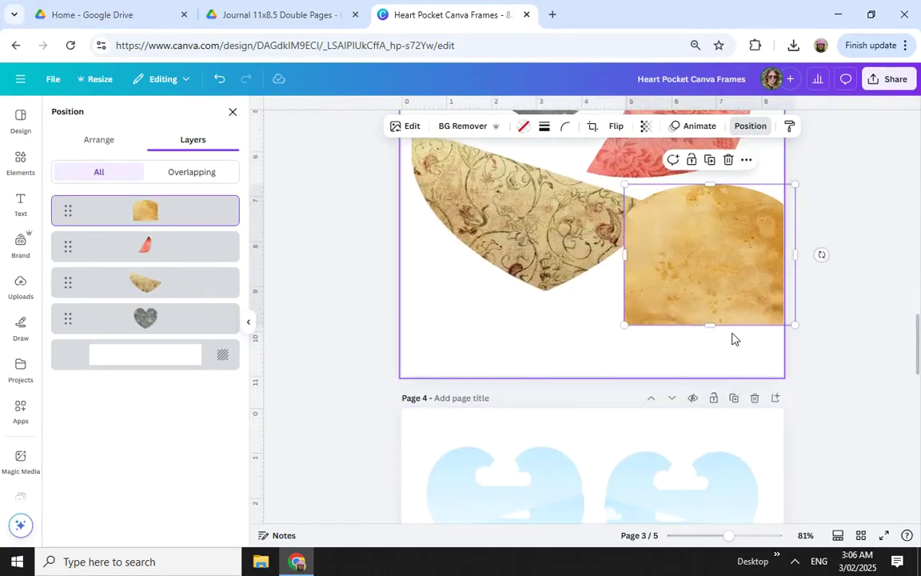
drag(821, 258, 714, 366)
drag(701, 288, 699, 326)
Rotate the red pocket piece more upright and fit it between the grey heart and the page's right edge
scroll(658, 480, up, 3)
scroll(655, 502, up, 2)
click(732, 252)
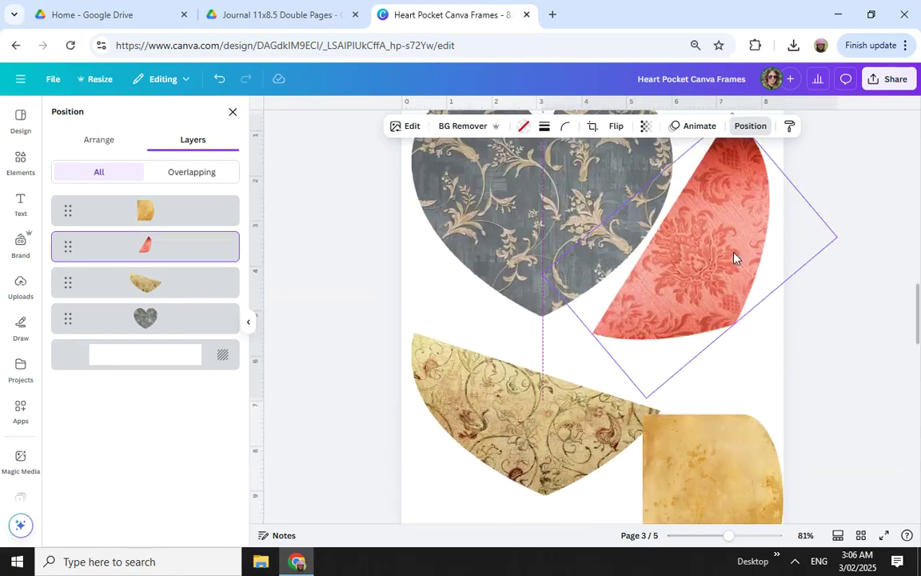
drag(763, 338, 800, 325)
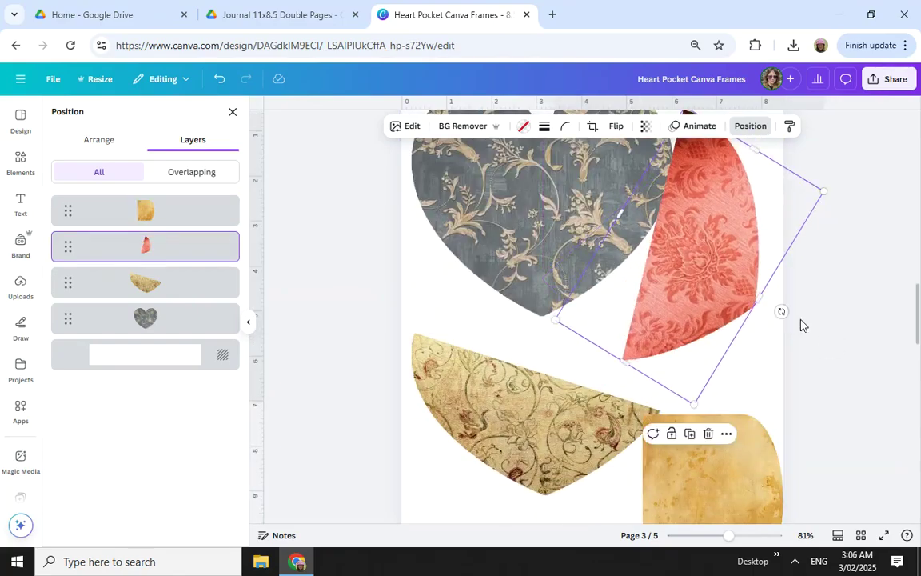
drag(698, 311, 712, 291)
scroll(712, 298, up, 1)
scroll(695, 341, up, 1)
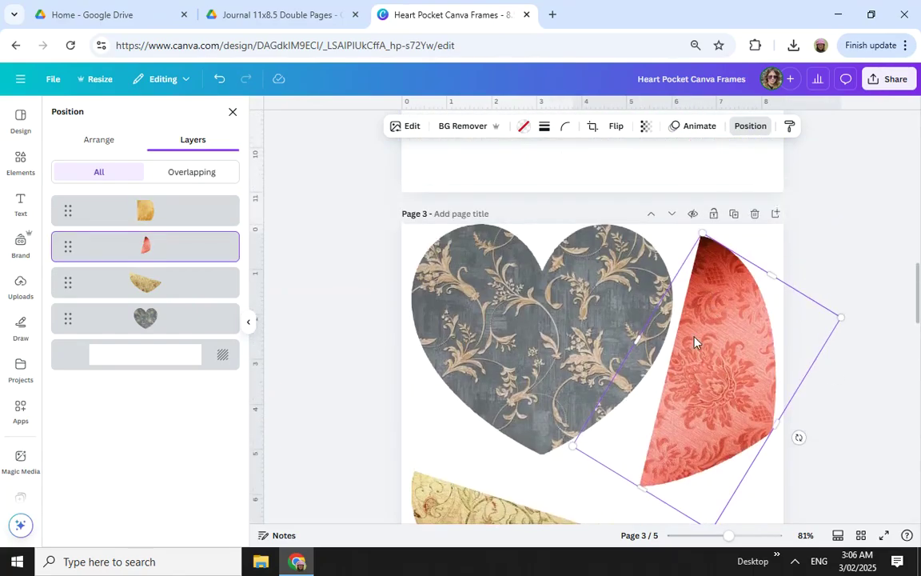
Move the gold patterned piece straight up so it sits close under the grey heart
scroll(695, 342, down, 5)
click(586, 311)
drag(587, 310, 587, 263)
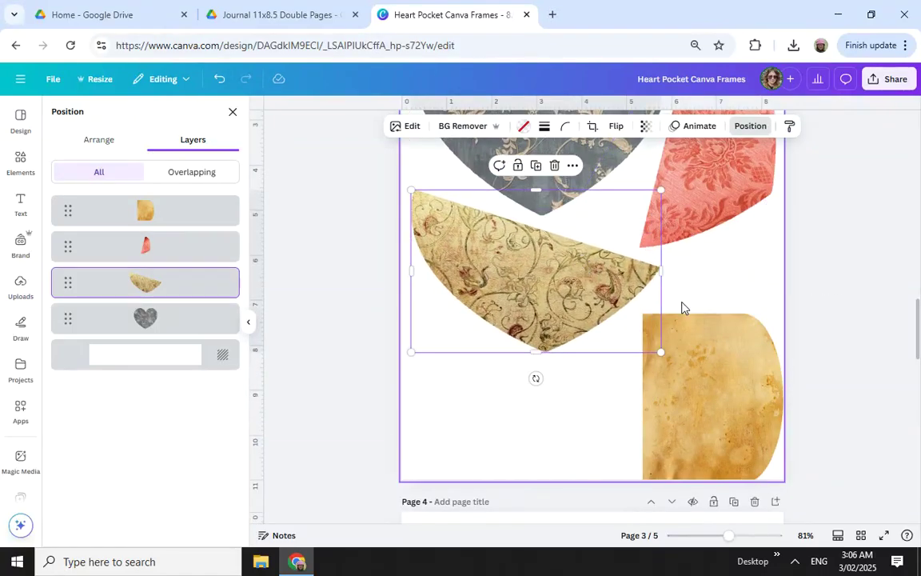
Copy the grouped pink "love" tag from page 2 onto page 3
scroll(605, 263, up, 5)
scroll(605, 264, up, 5)
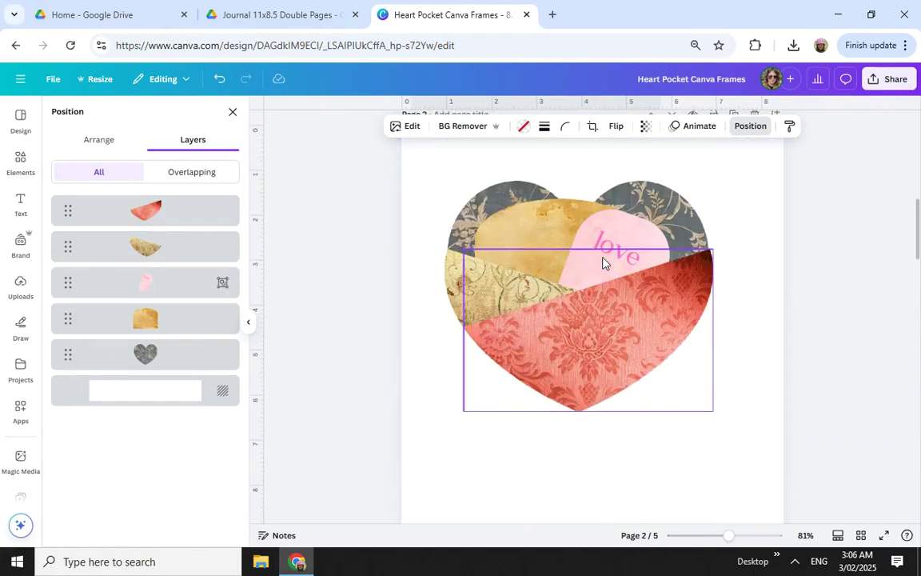
click(611, 232)
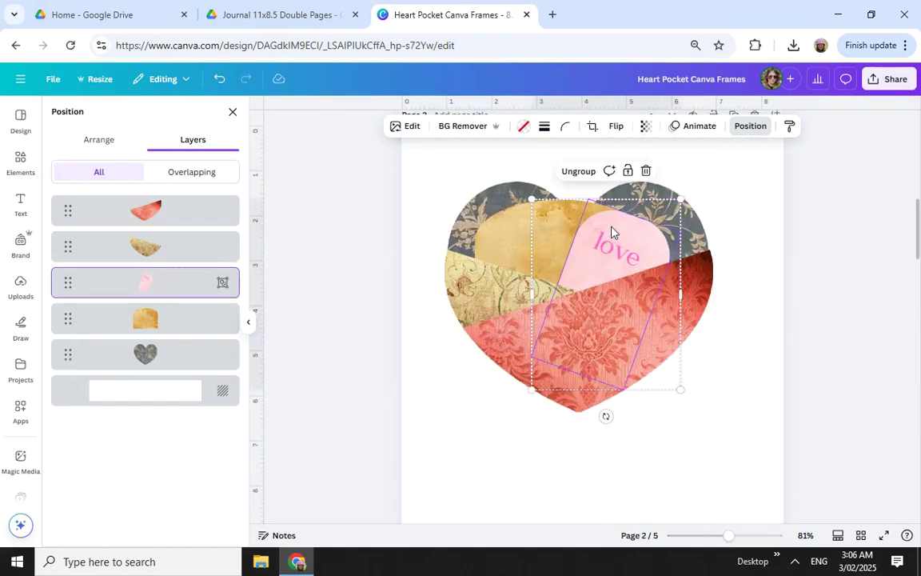
scroll(611, 232, down, 10)
click(516, 349)
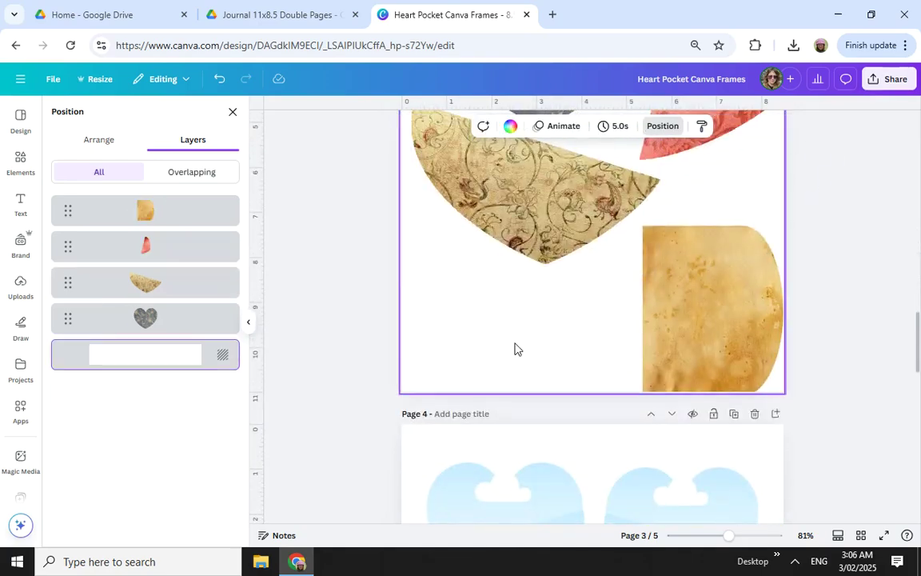
key(ctrl+v)
Rotate the pink "love" tag until it lies horizontal and place it below the gold piece, beside the tan tag
scroll(488, 328, up, 3)
drag(592, 224, 547, 344)
scroll(544, 424, down, 1)
drag(548, 402, 395, 334)
drag(526, 266, 498, 368)
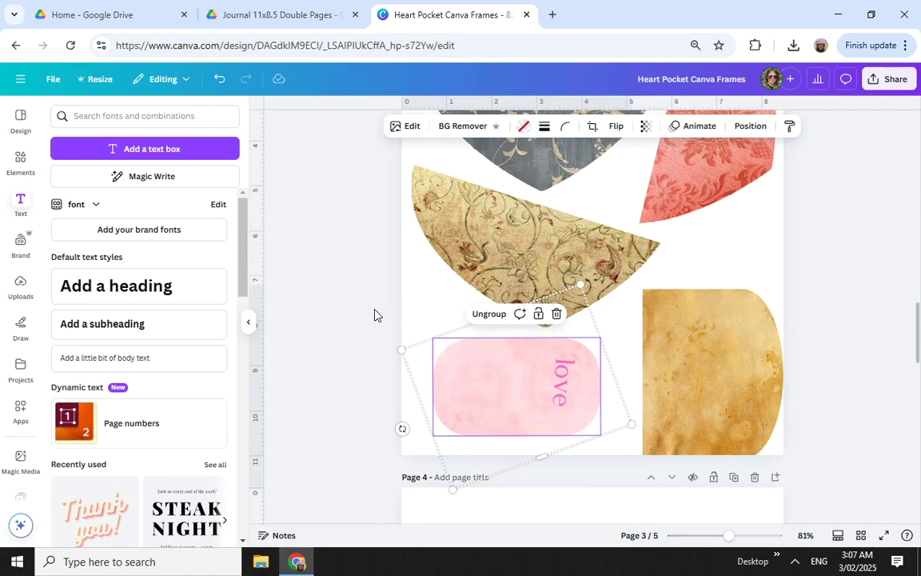
Open the design's download settings and set the file type to PDF Print
click(449, 287)
scroll(448, 288, up, 4)
scroll(448, 290, up, 3)
click(890, 80)
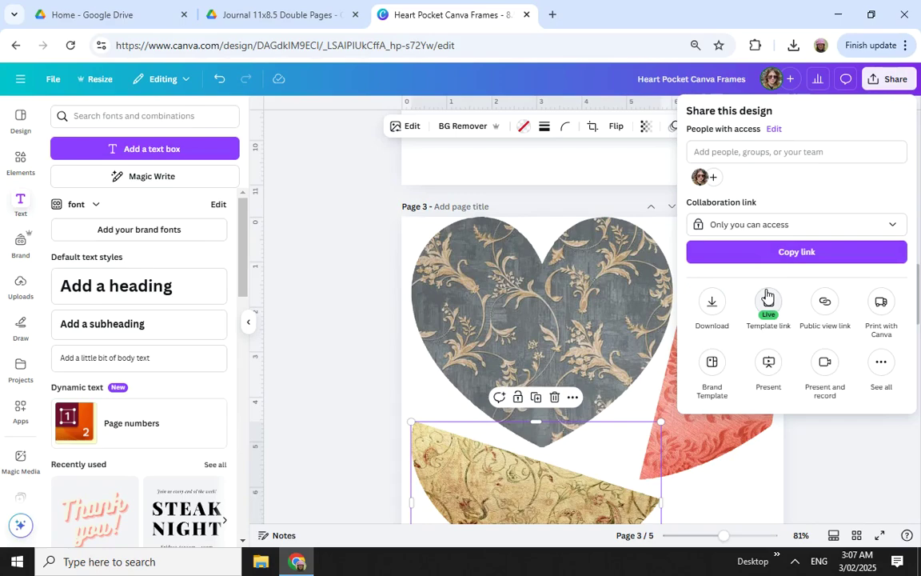
click(715, 305)
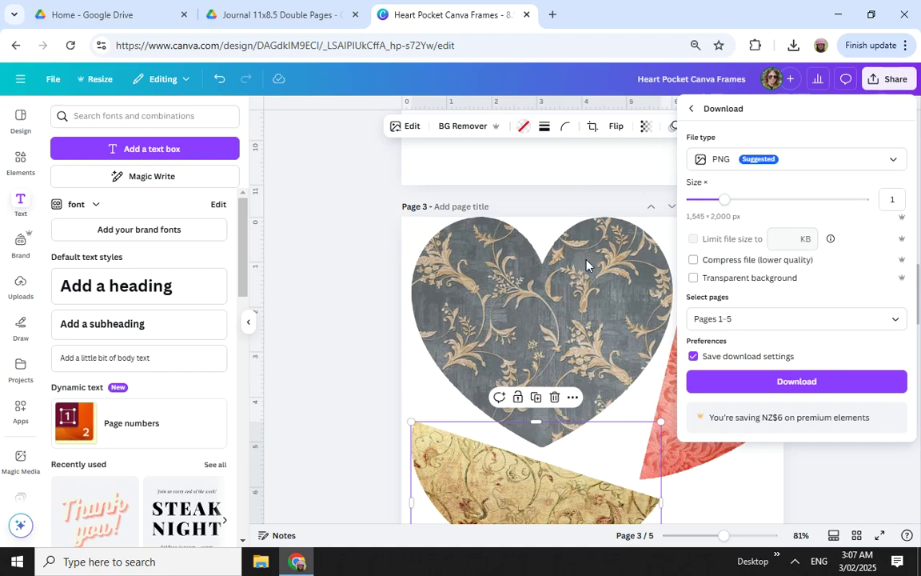
click(786, 160)
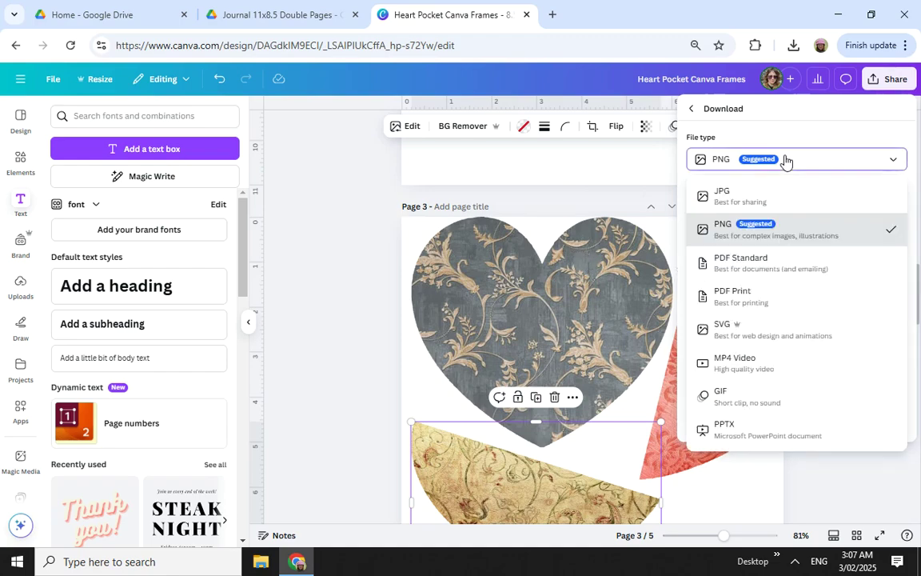
click(746, 296)
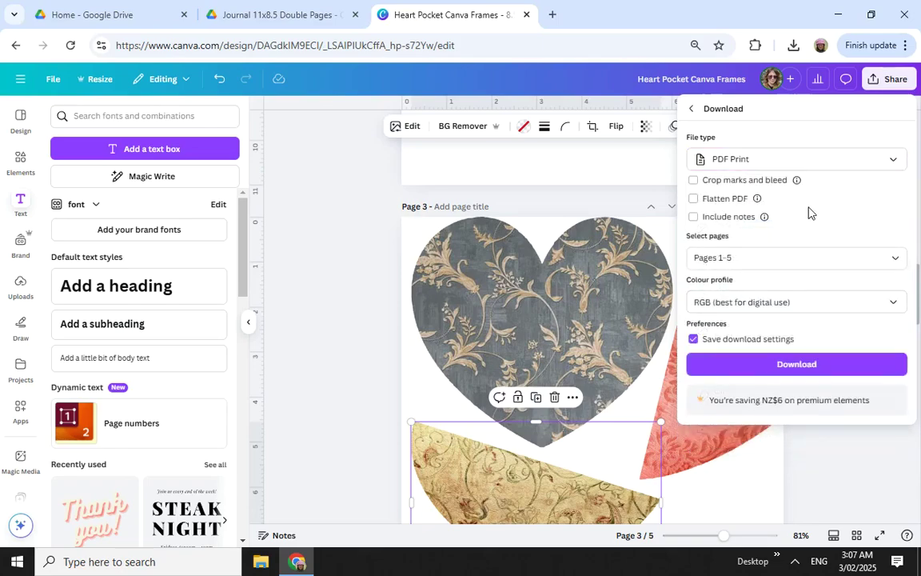
Try to narrow the PDF's page selection, set it back to all pages (1-5), and dismiss the download settings
click(760, 259)
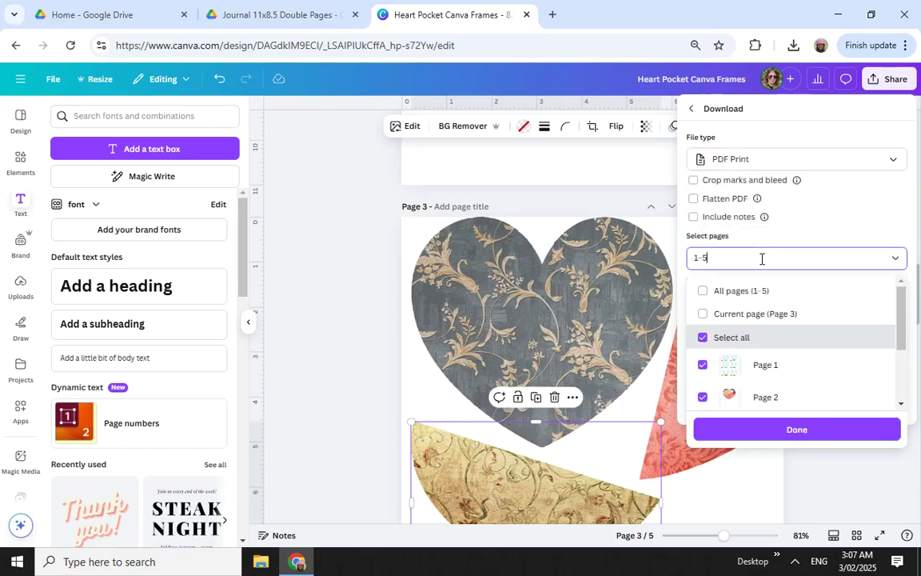
click(822, 210)
click(759, 257)
key(BackSpace)
key(BackSpace)
key(BackSpace)
text(3)
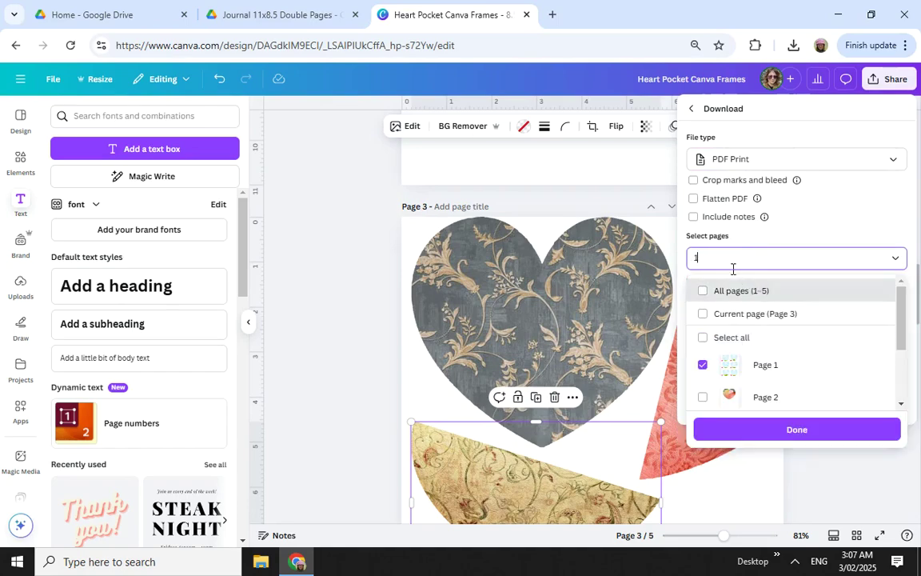
key(Return)
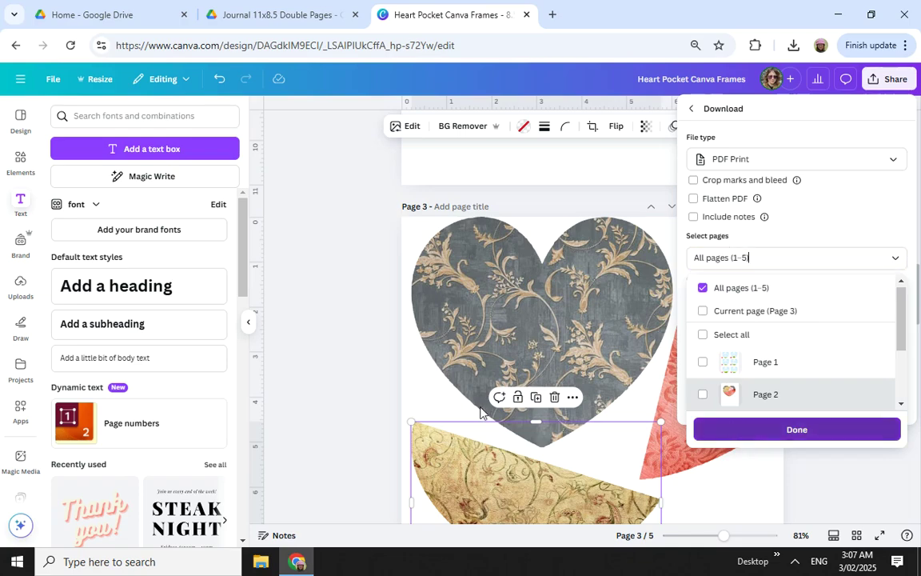
click(352, 384)
Review all five pages, examining the heart frames, the assembled pocket, the separated pieces and the tag frames
drag(480, 316, 482, 325)
scroll(326, 316, down, 10)
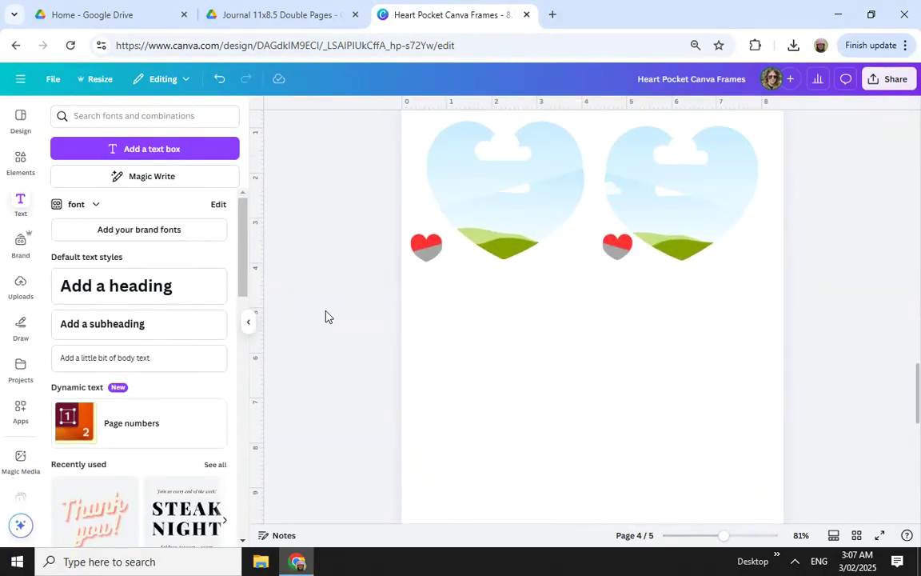
scroll(325, 317, down, 3)
scroll(325, 317, up, 5)
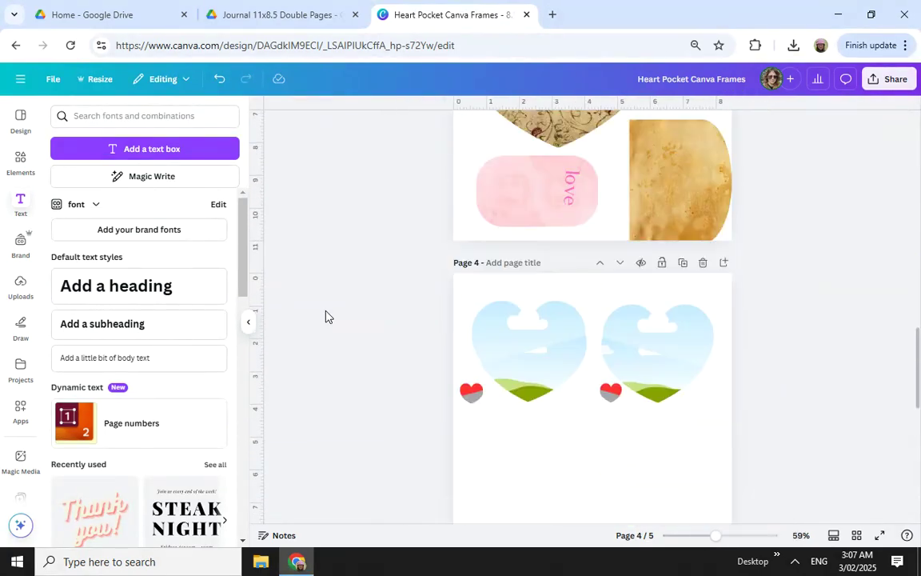
scroll(325, 317, up, 3)
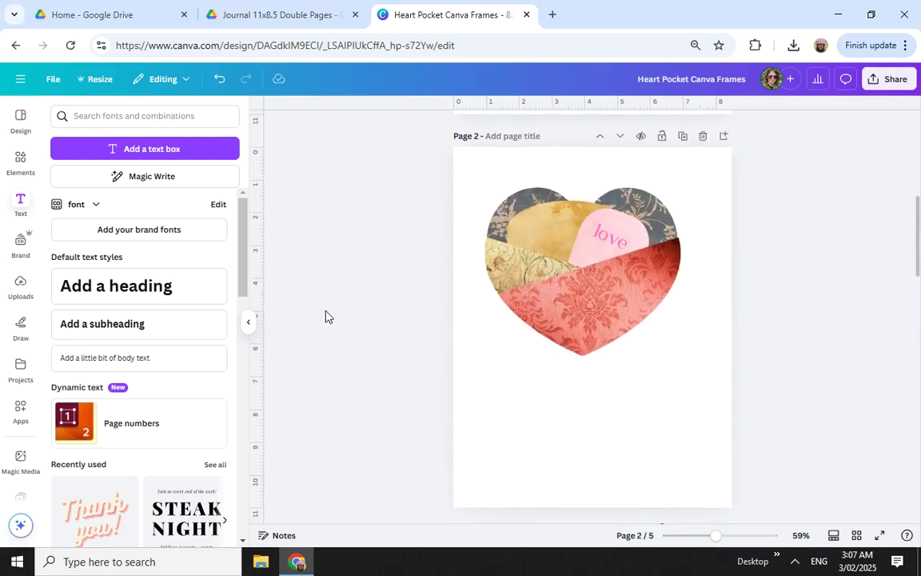
scroll(326, 317, up, 2)
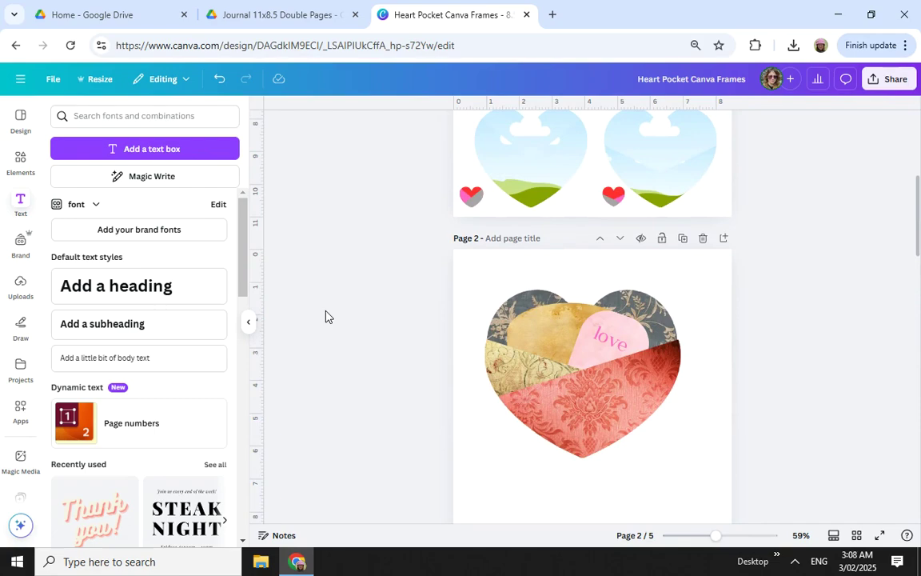
scroll(326, 316, down, 2)
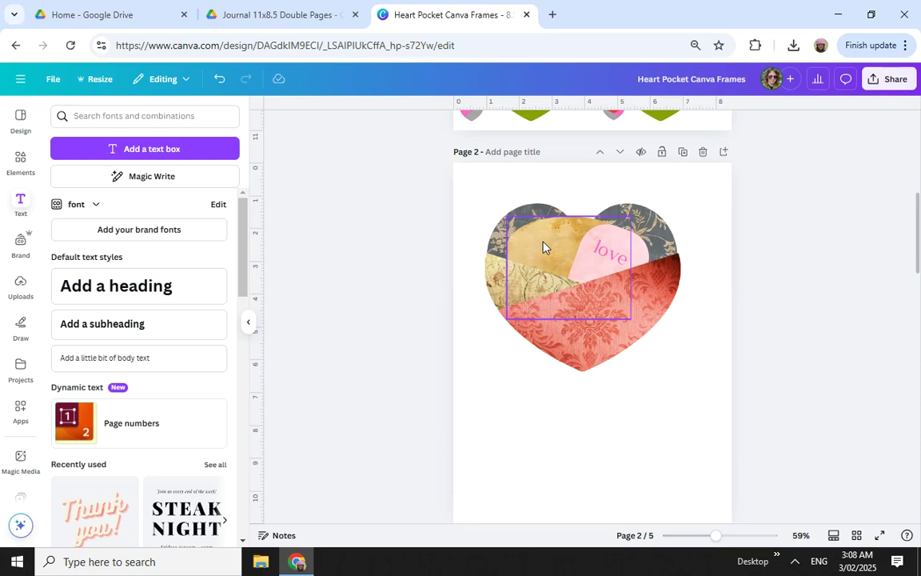
scroll(478, 329, up, 5)
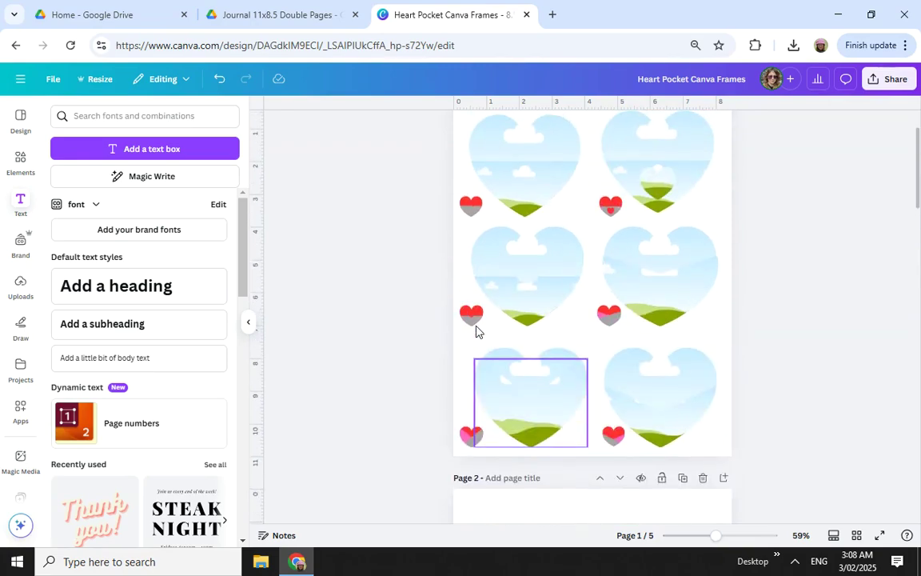
scroll(477, 329, up, 1)
scroll(377, 309, down, 3)
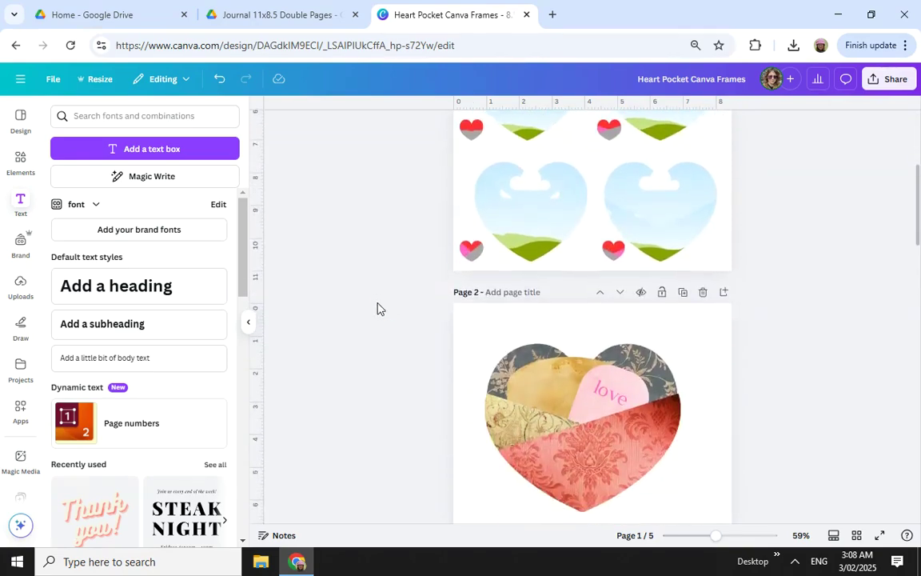
scroll(377, 308, down, 8)
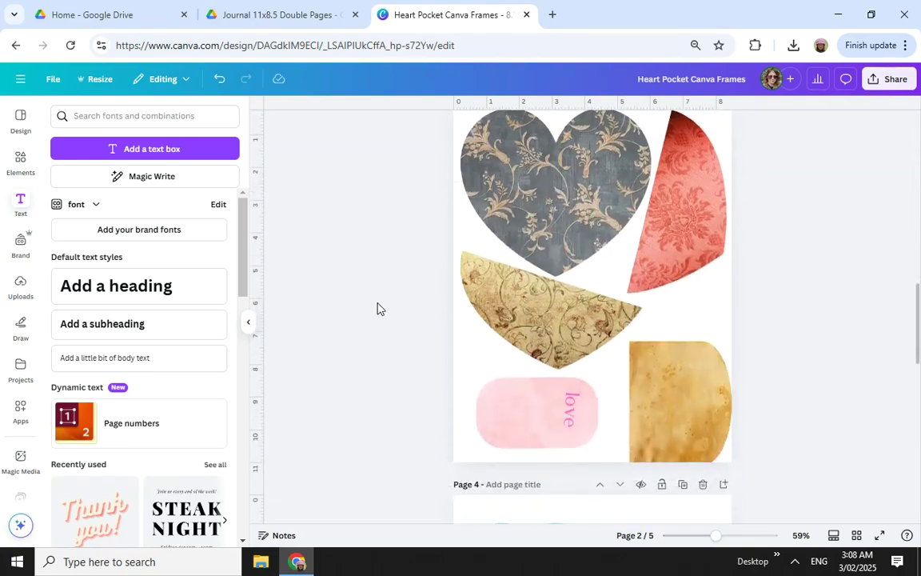
scroll(377, 309, down, 8)
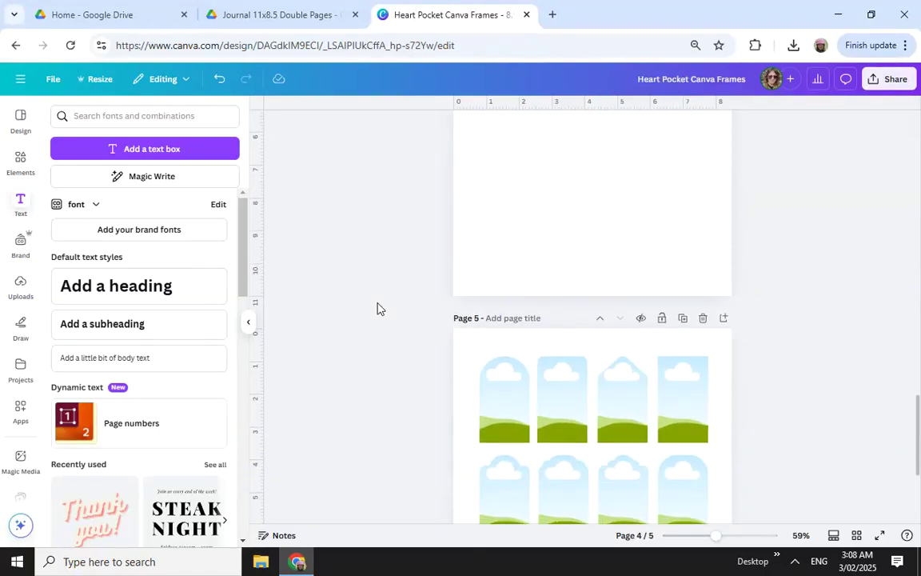
scroll(377, 309, down, 3)
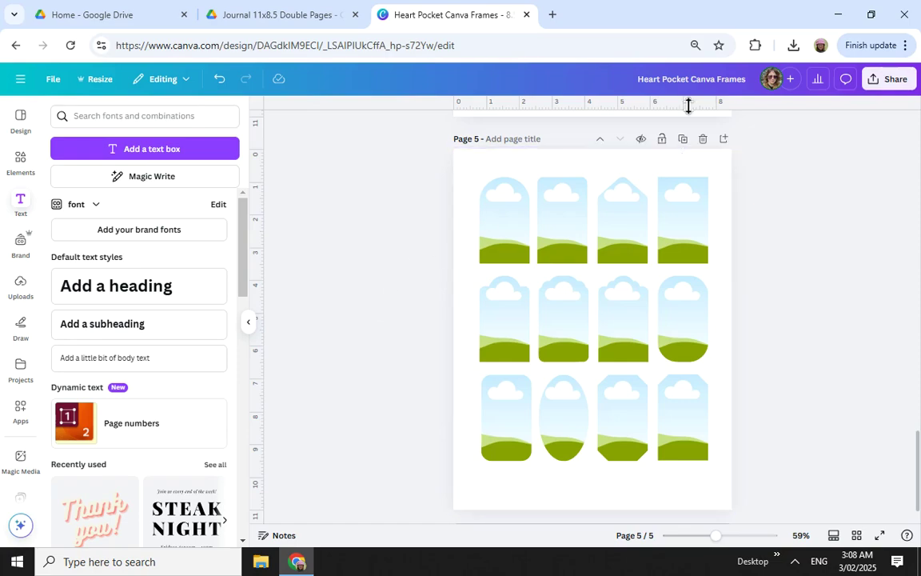
scroll(400, 248, up, 2)
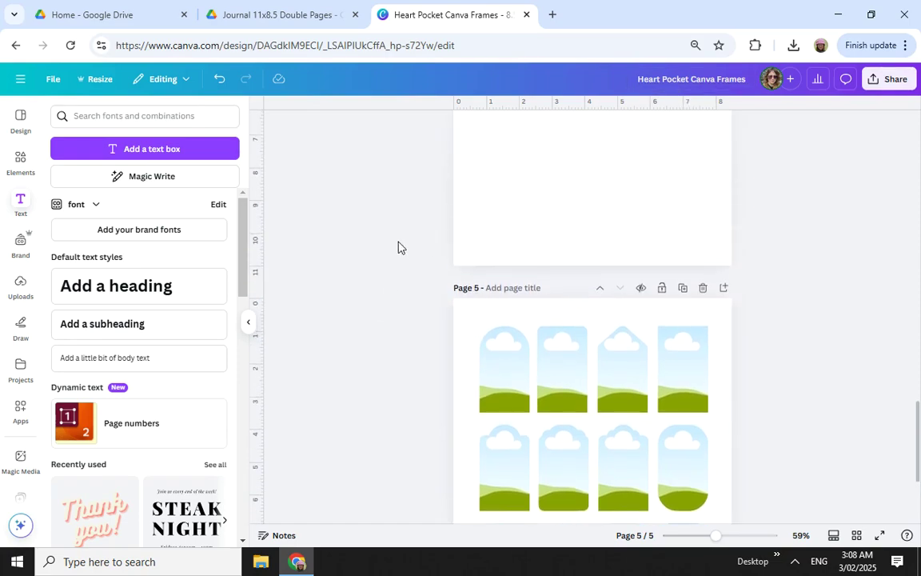